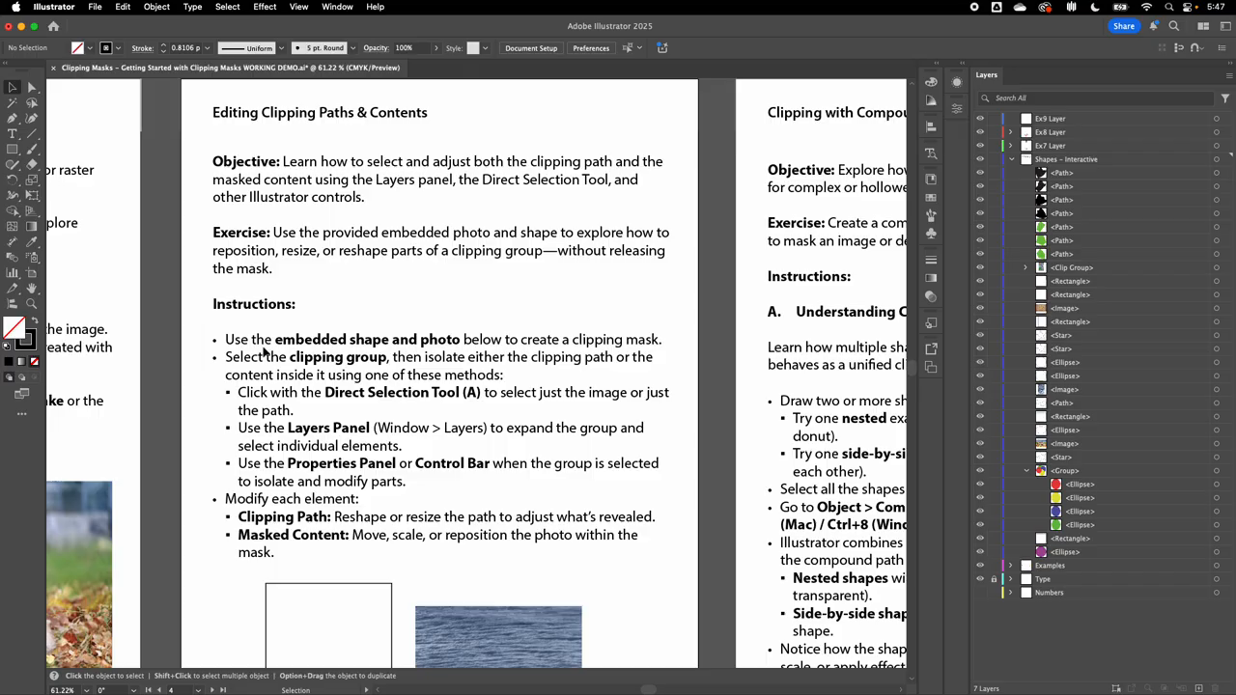
# Read through the Editing Clipping Paths & Contents exercise instructions and find the practice rectangle and surfer photo below them.
pyautogui.scroll(-2, 262, 352)
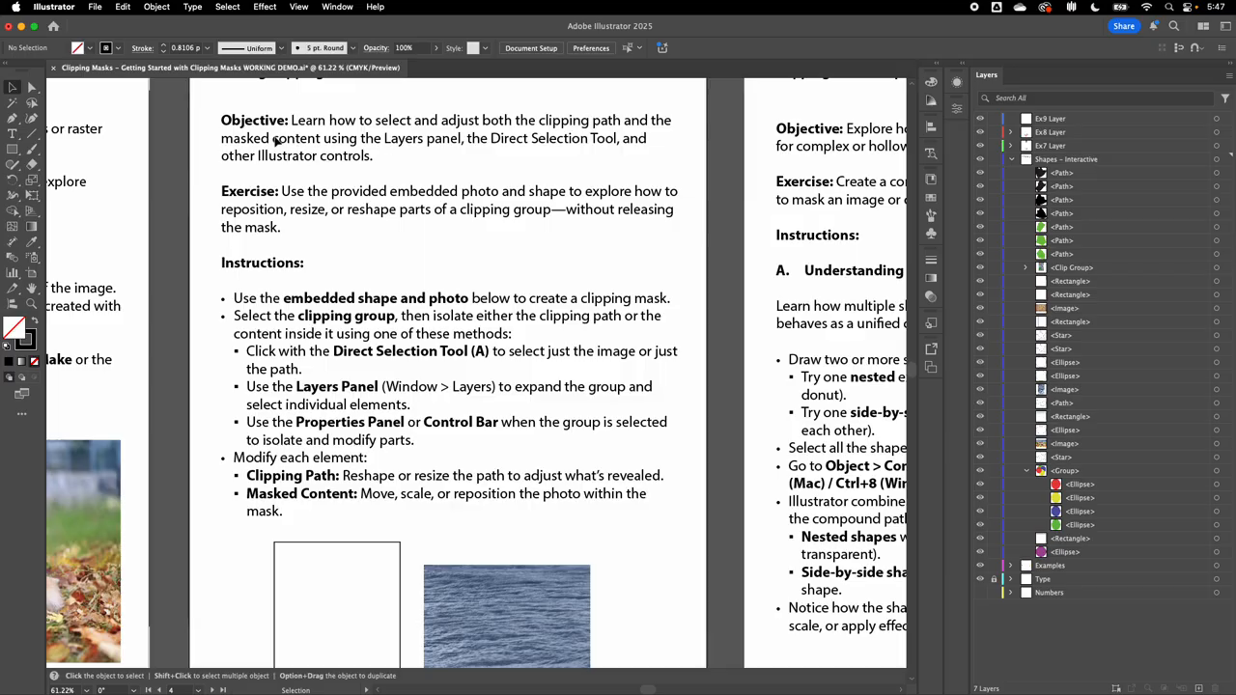
pyautogui.scroll(-2, 446, 263)
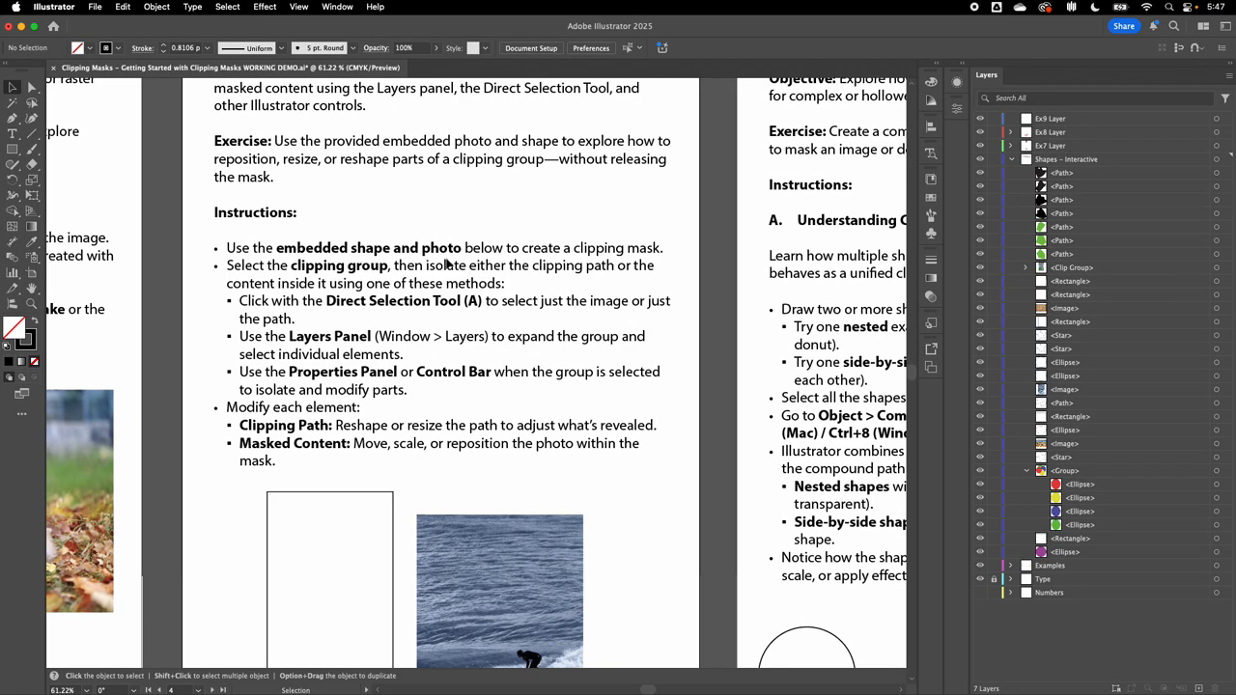
pyautogui.scroll(-6, 446, 263)
pyautogui.scroll(-8, 446, 263)
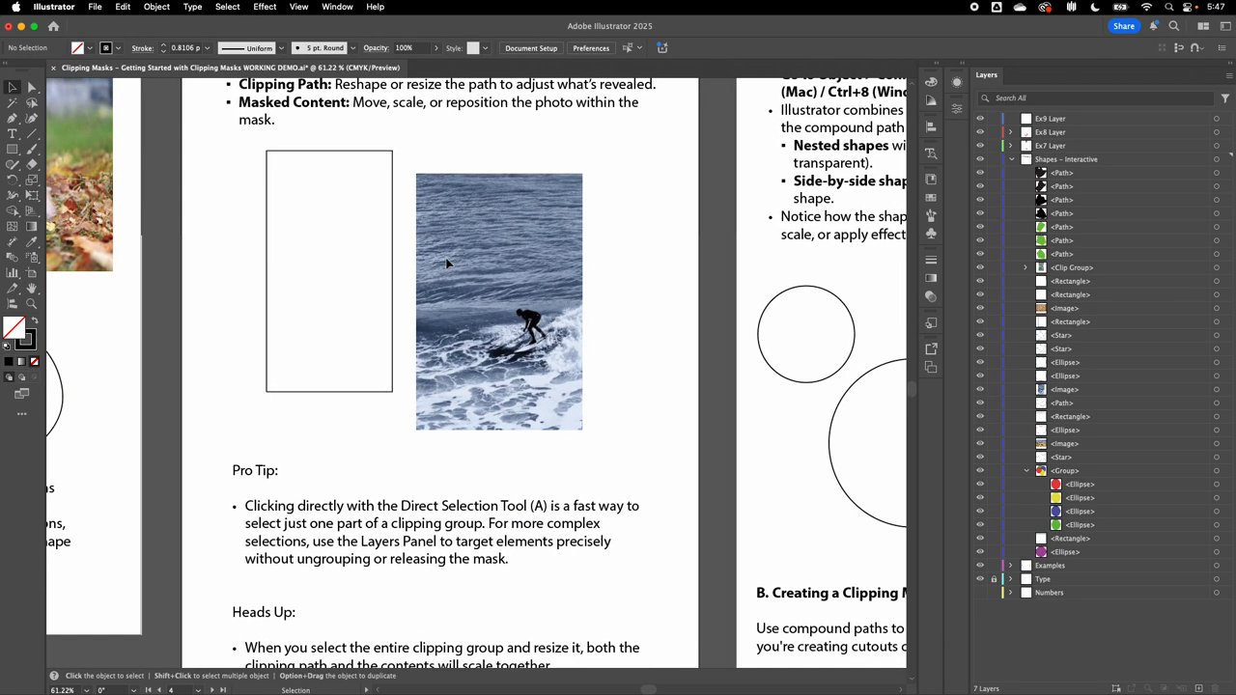
pyautogui.scroll(-8, 446, 263)
pyautogui.scroll(4, 446, 263)
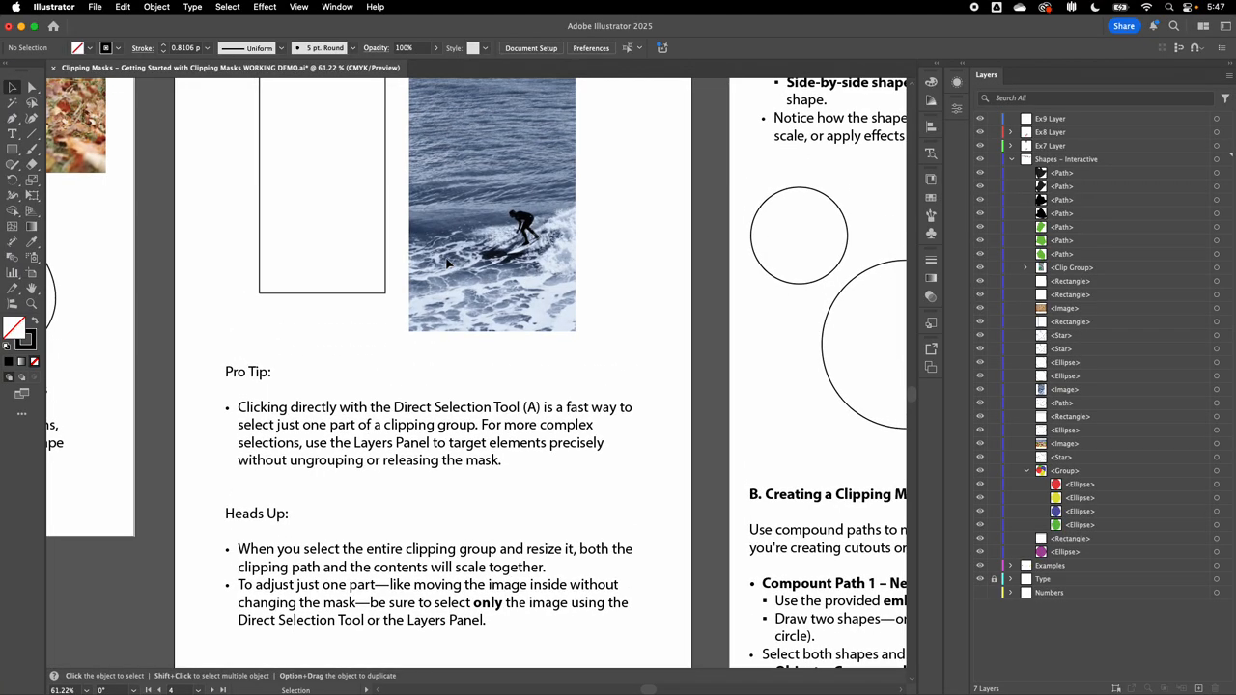
pyautogui.scroll(4, 446, 263)
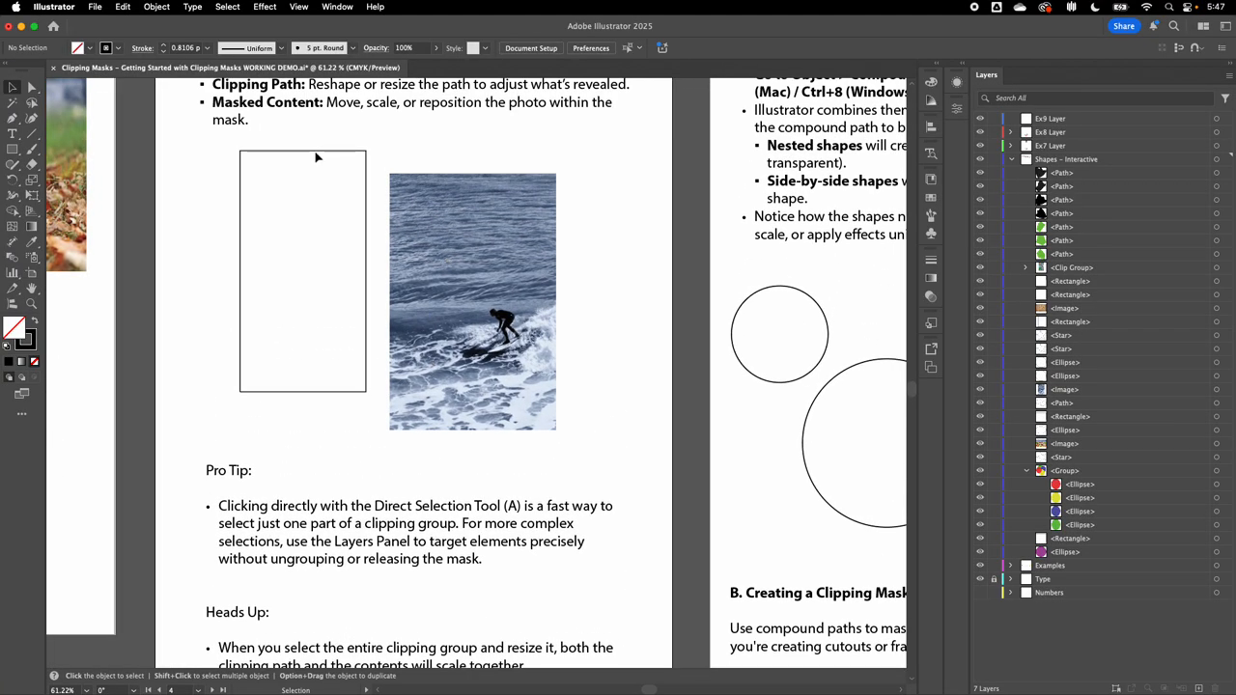
# Move the empty rectangle over the surfer photo and make a clipping mask from the rectangle and photo.
pyautogui.click(316, 156)
pyautogui.moveTo(316, 157); pyautogui.dragTo(481, 186)
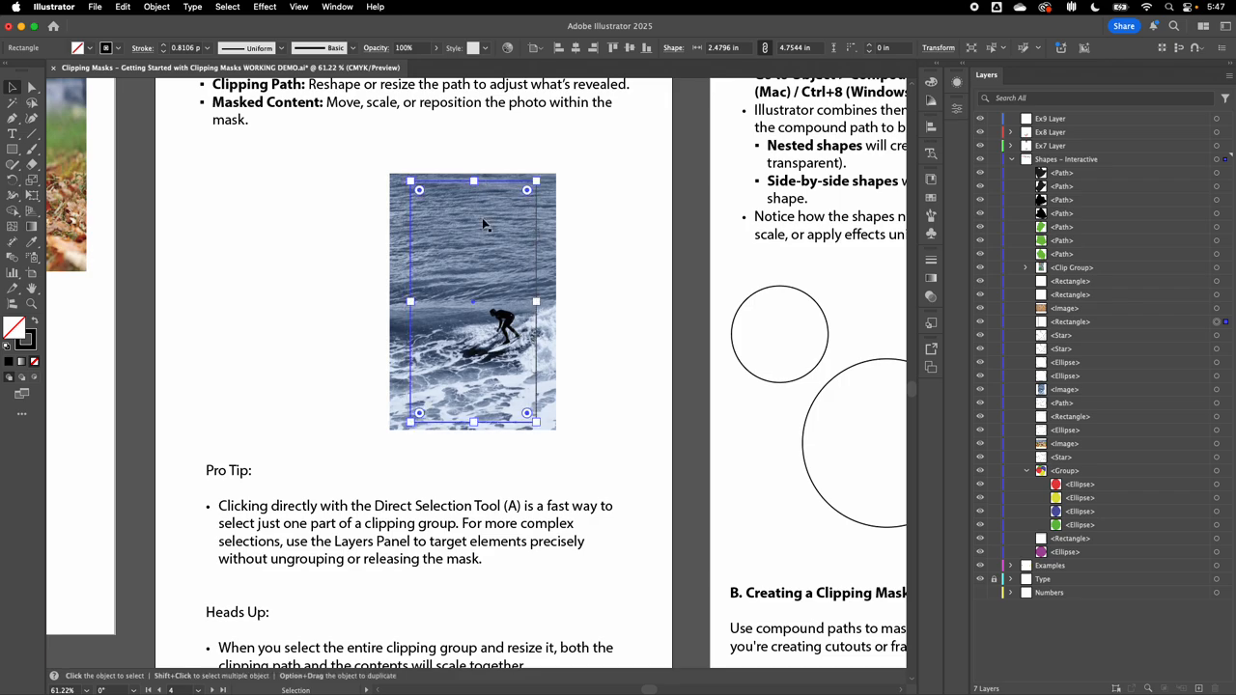
pyautogui.keyDown('shift'); pyautogui.click(502, 270); pyautogui.keyUp('shift')
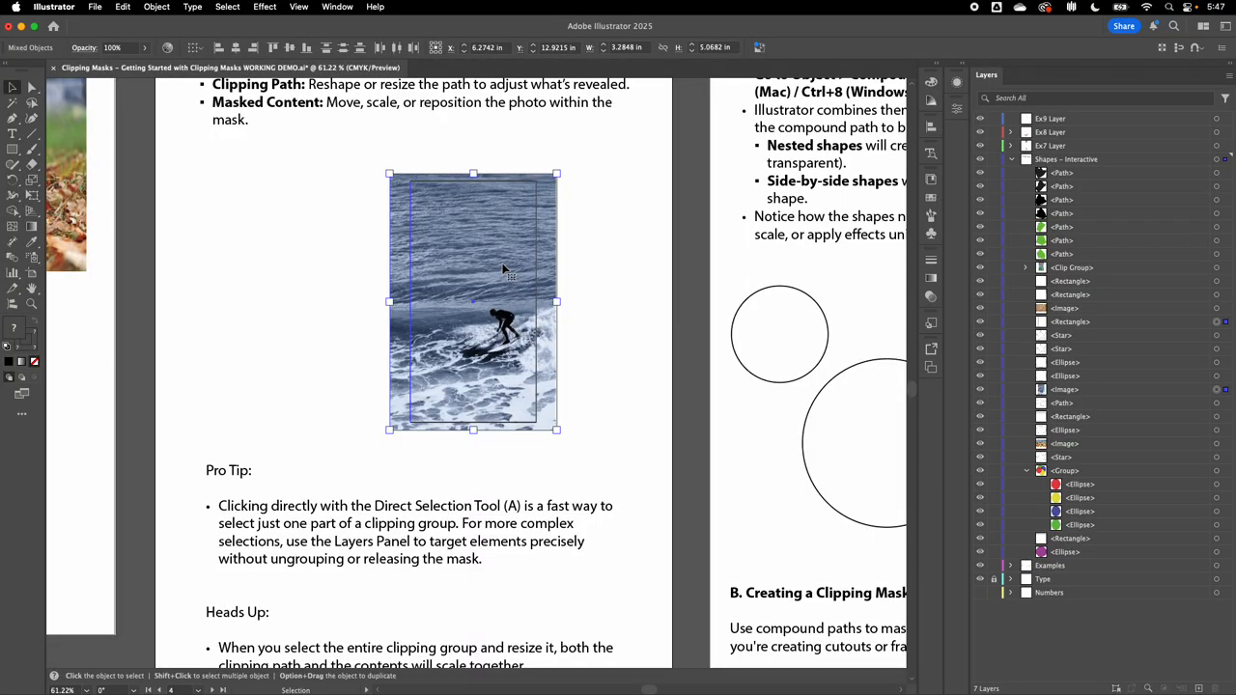
pyautogui.press('super+7')
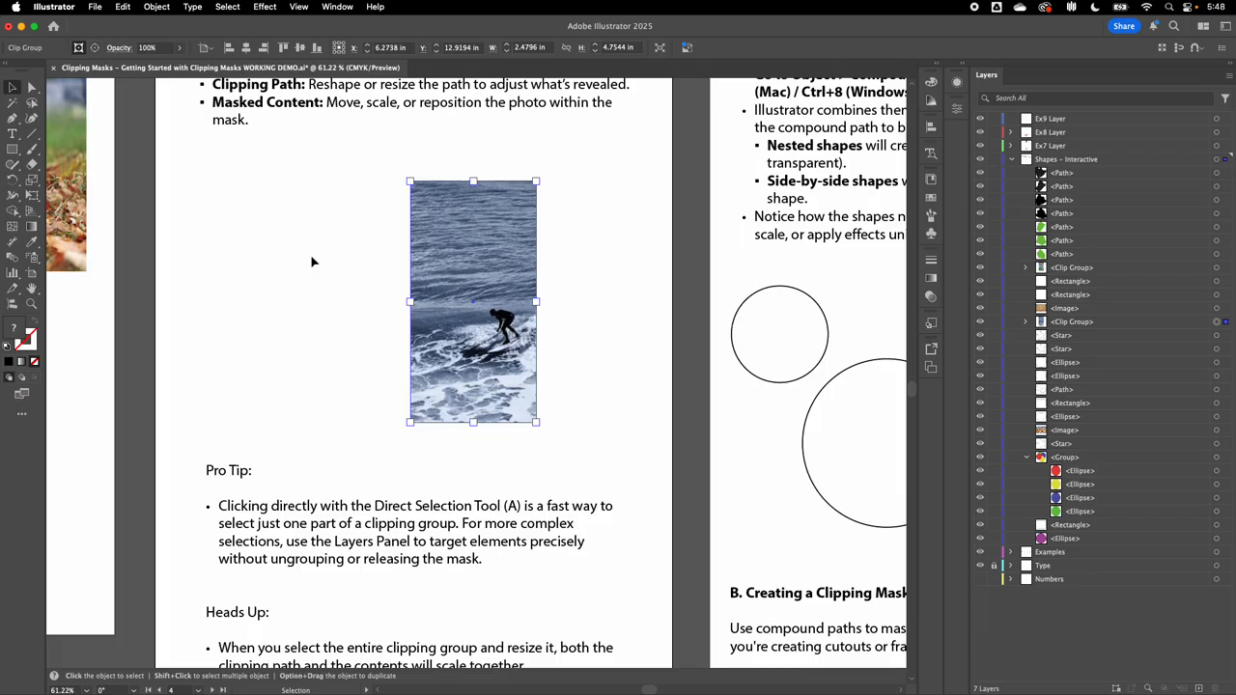
# Enlarge the surfer clip group from its upper-left corner to about 2.93 in by 4.88 in.
pyautogui.click(348, 274)
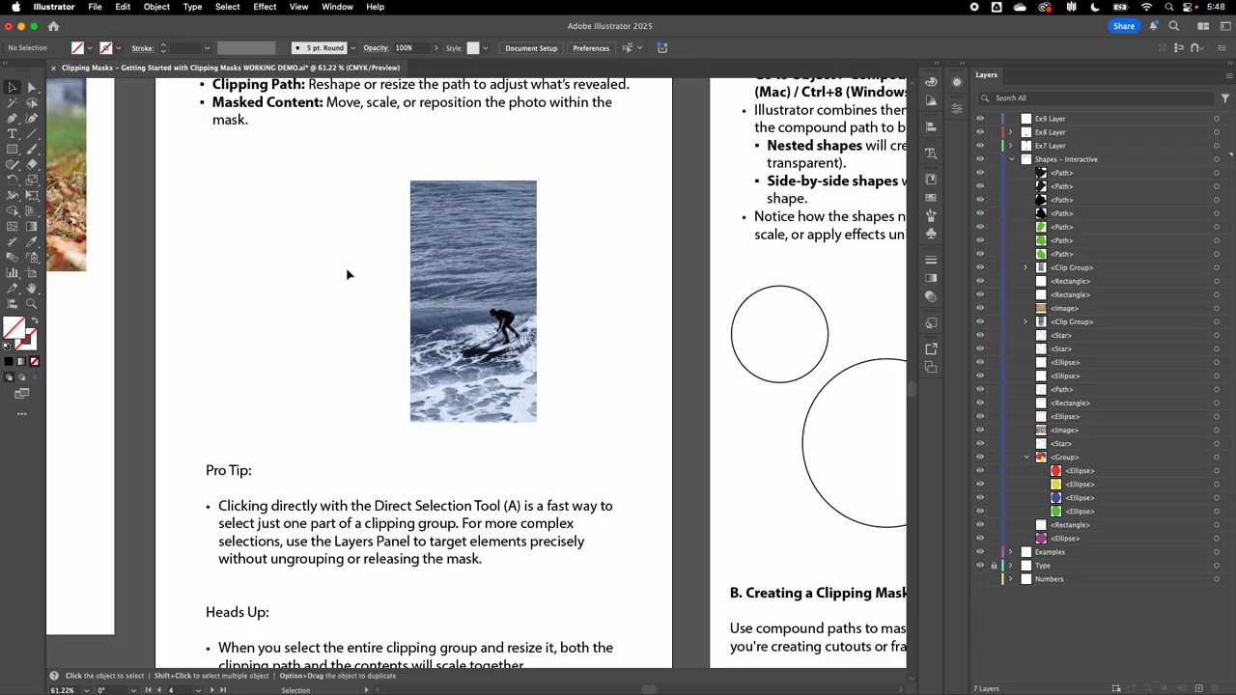
pyautogui.click(450, 280)
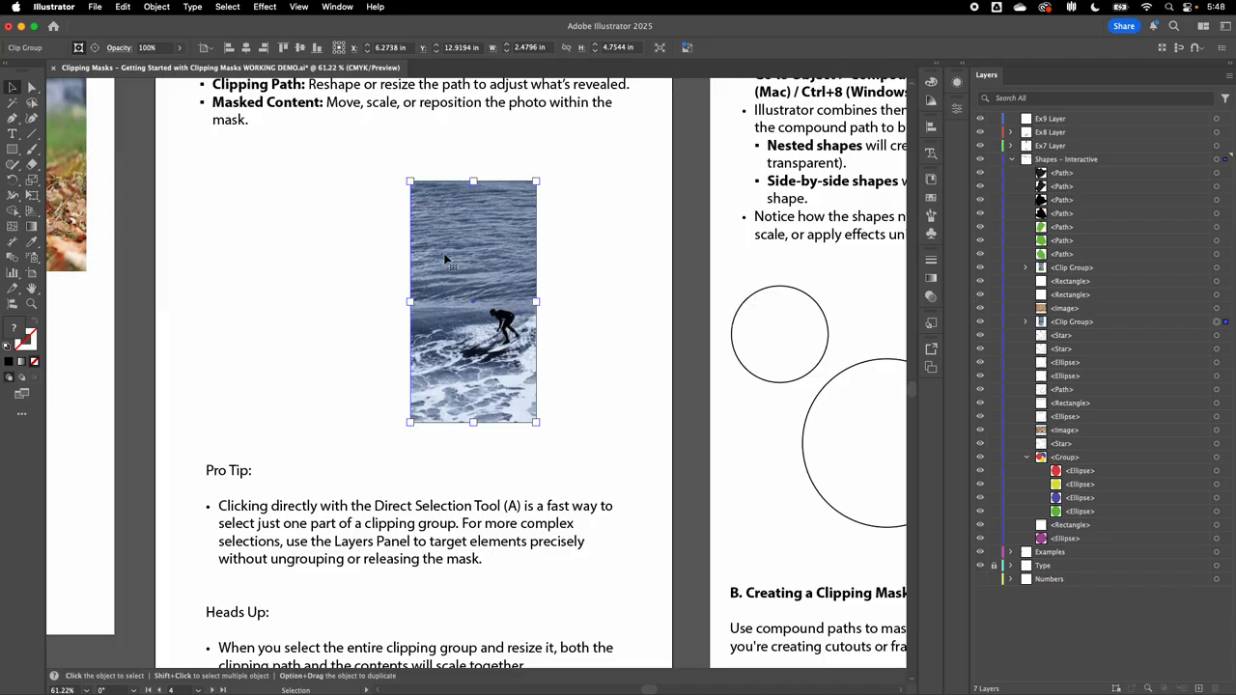
pyautogui.moveTo(410, 181)
pyautogui.mouseDown()
pyautogui.moveTo(358, 145)
pyautogui.moveTo(270, 193)
pyautogui.moveTo(318, 124)
pyautogui.moveTo(364, 176)
pyautogui.moveTo(387, 175)
pyautogui.mouseUp()
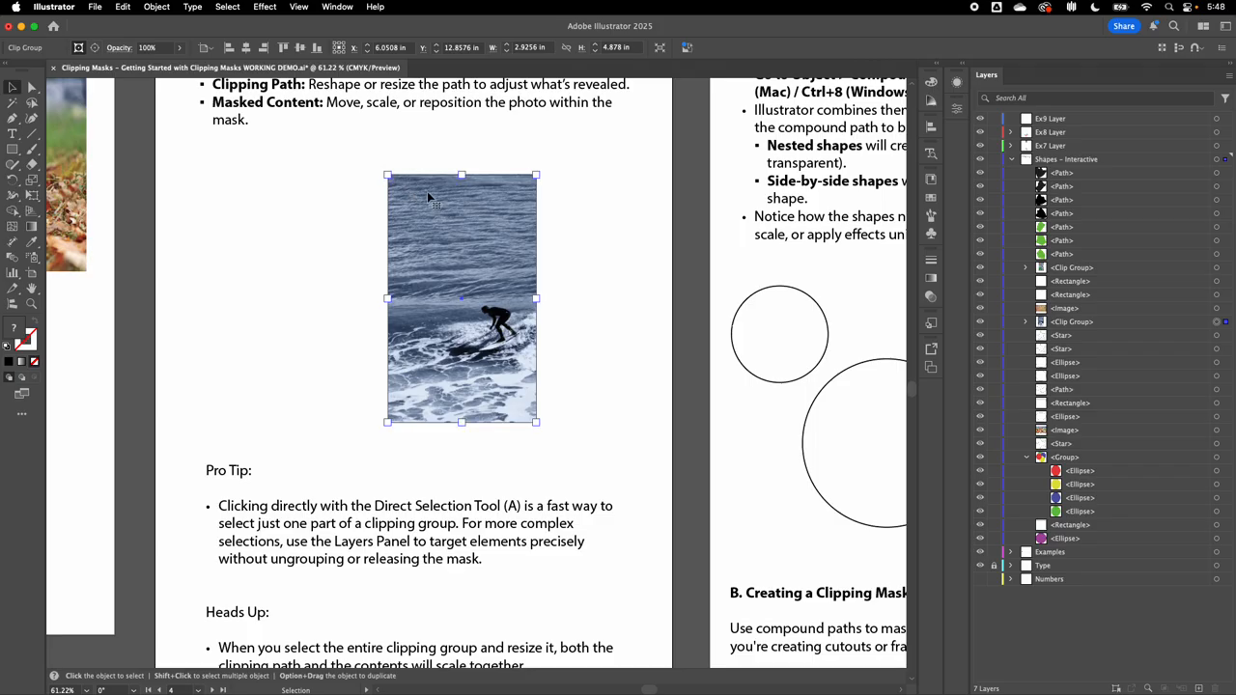
# Try rotating the whole surfer clip group clockwise and shifting it, and undo both changes.
pyautogui.moveTo(544, 170); pyautogui.dragTo(568, 193)
pyautogui.moveTo(461, 251); pyautogui.dragTo(480, 253)
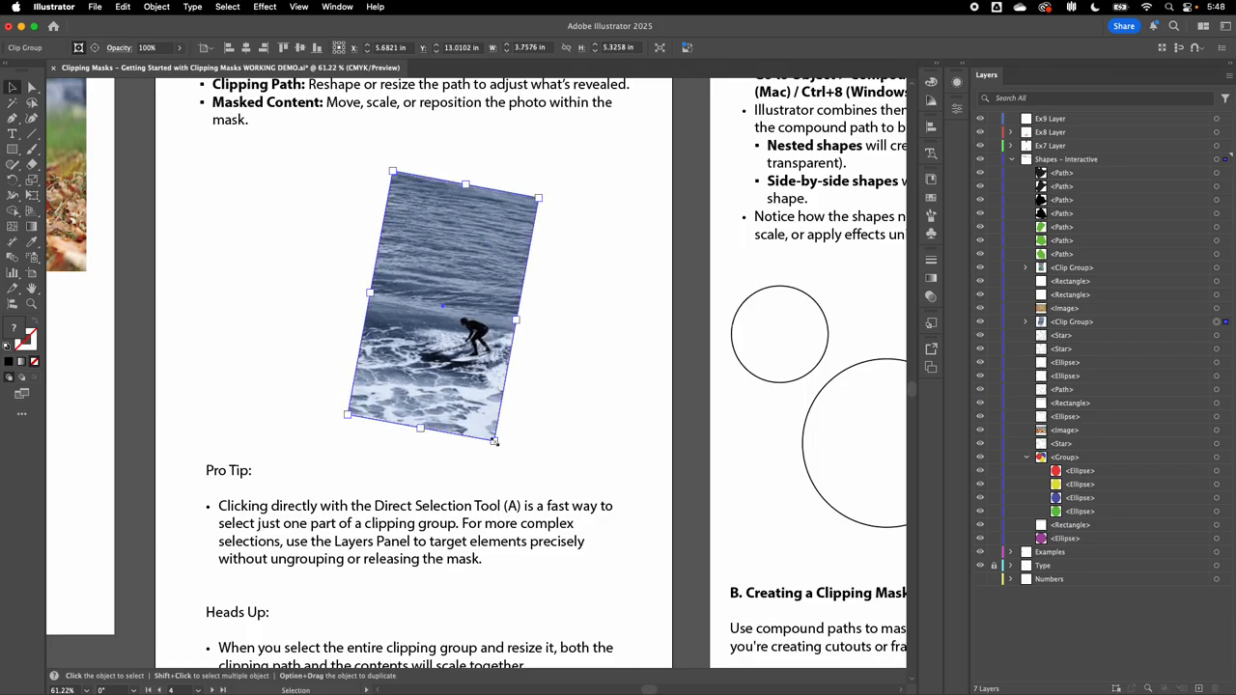
pyautogui.press('super+z')
pyautogui.press('super+z')
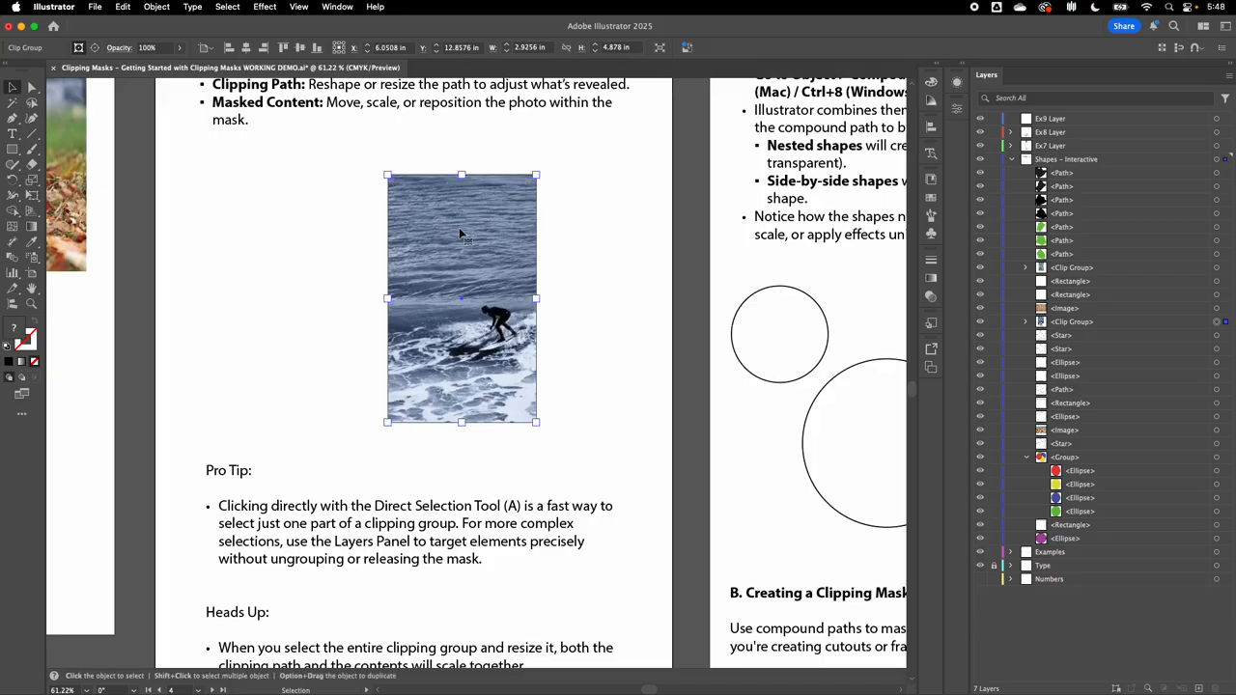
# Shift the clip group to about X 5.85 in, Y 13.09 in, and select its clipping rectangle and its image individually from the layer structure.
pyautogui.moveTo(497, 279); pyautogui.dragTo(470, 281)
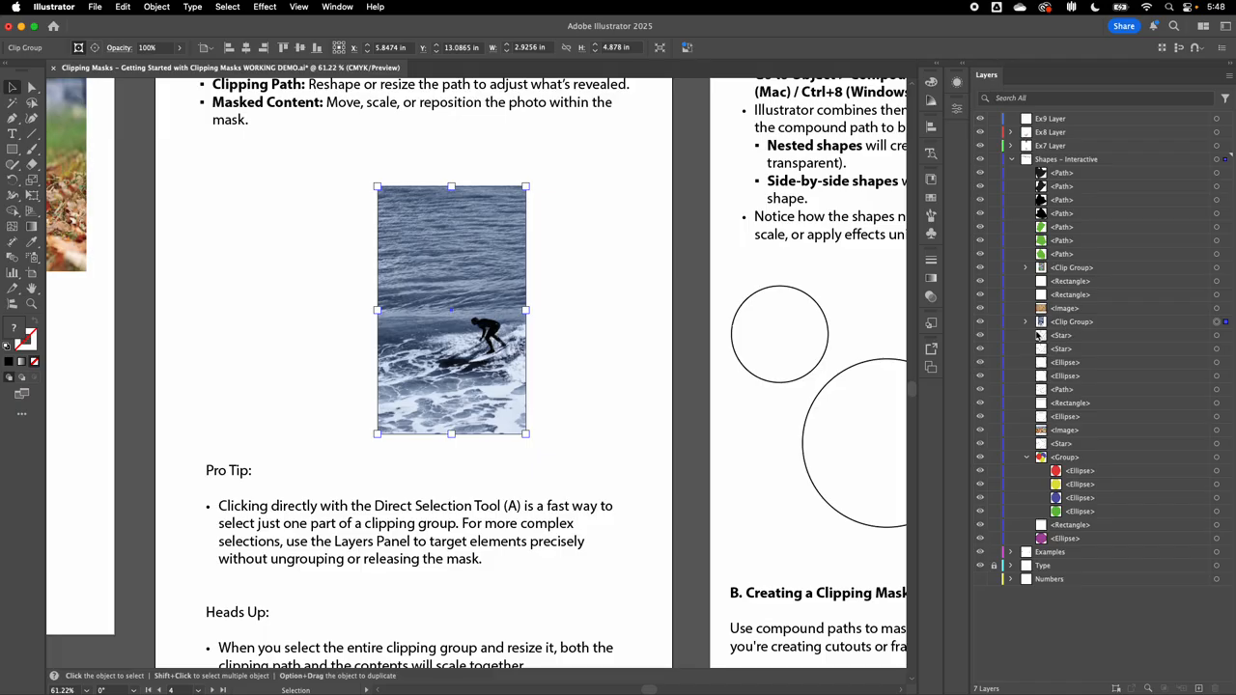
pyautogui.click(1025, 323)
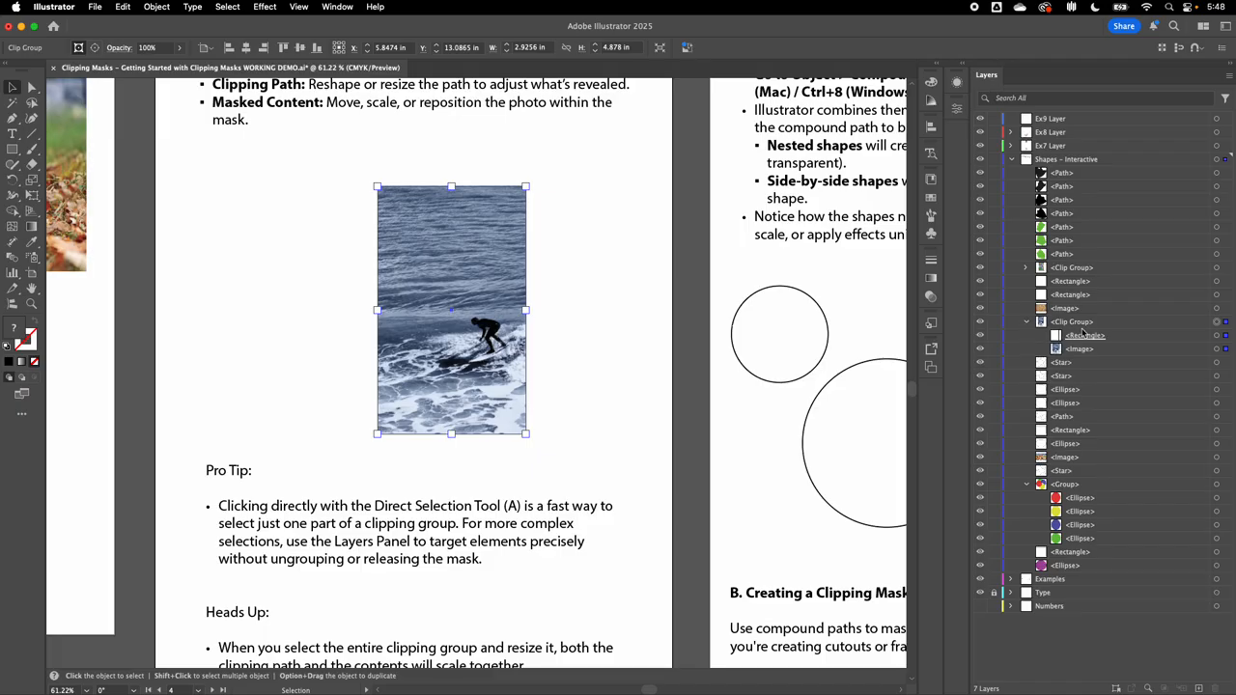
pyautogui.click(1216, 335)
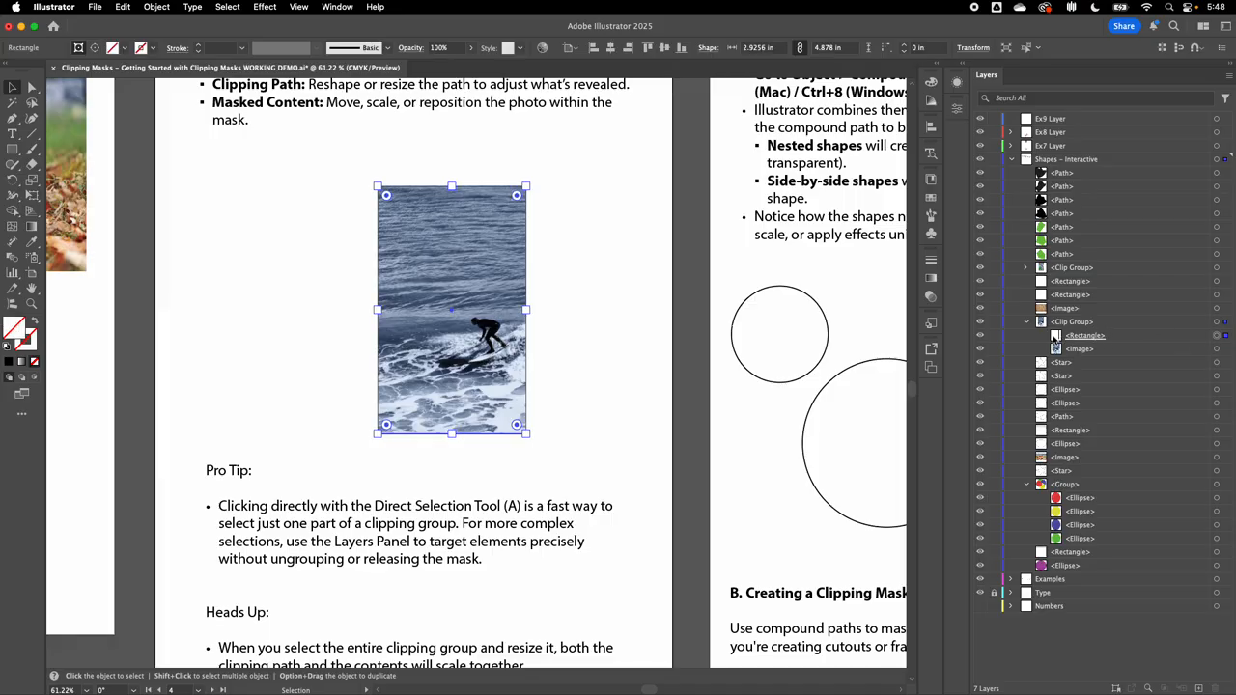
pyautogui.click(1217, 349)
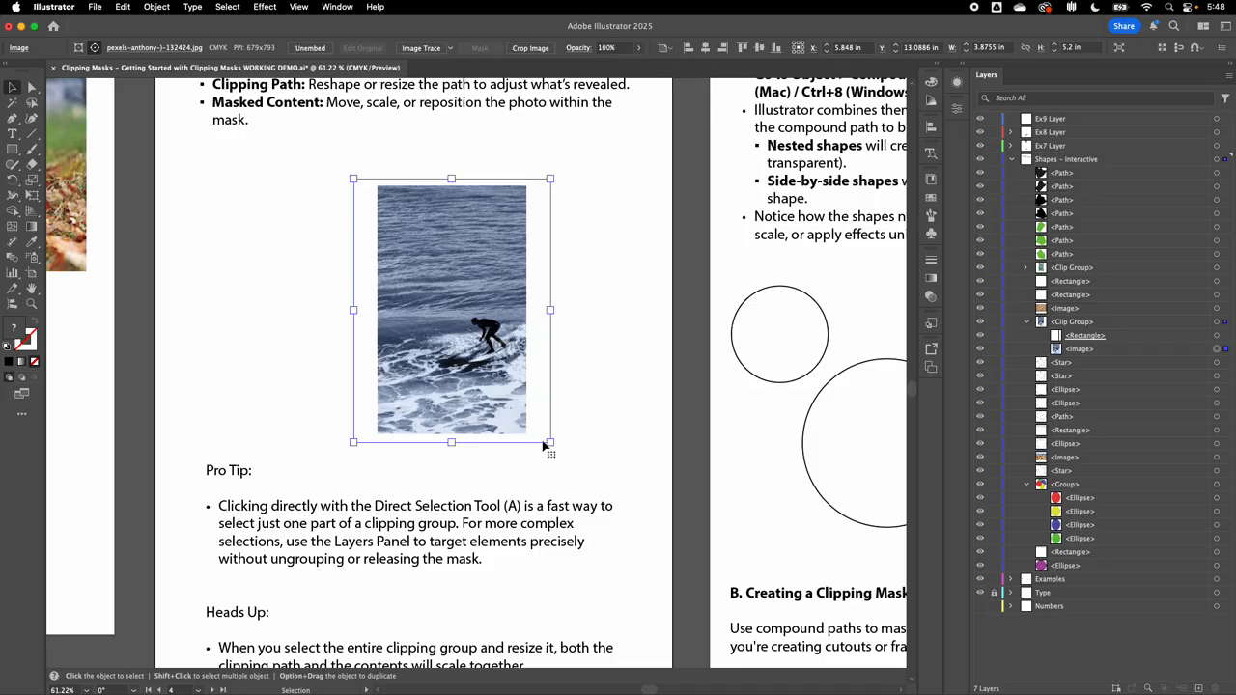
# Scale only the masked surfer photo to about 6.41 in by 7.25 in, reposition it inside the mask, and rotate it slightly.
pyautogui.moveTo(550, 441); pyautogui.dragTo(606, 488)
pyautogui.moveTo(494, 395); pyautogui.dragTo(428, 380)
pyautogui.moveTo(540, 472); pyautogui.dragTo(615, 531)
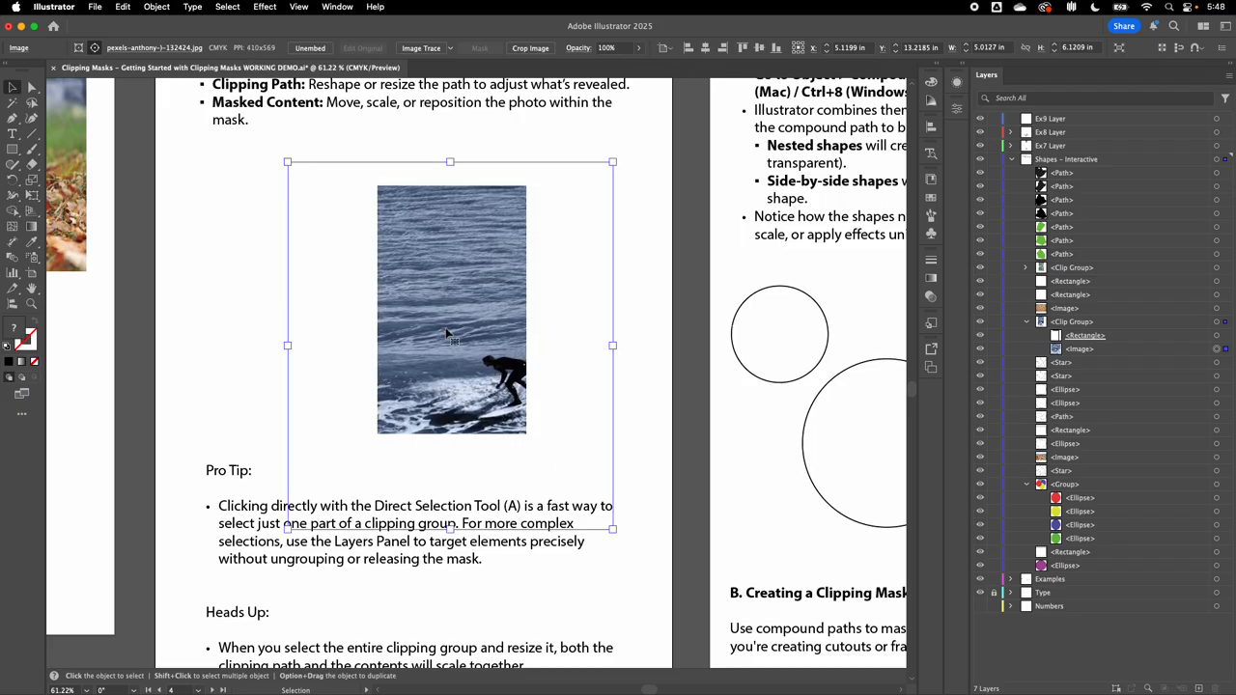
pyautogui.moveTo(483, 356); pyautogui.dragTo(422, 287)
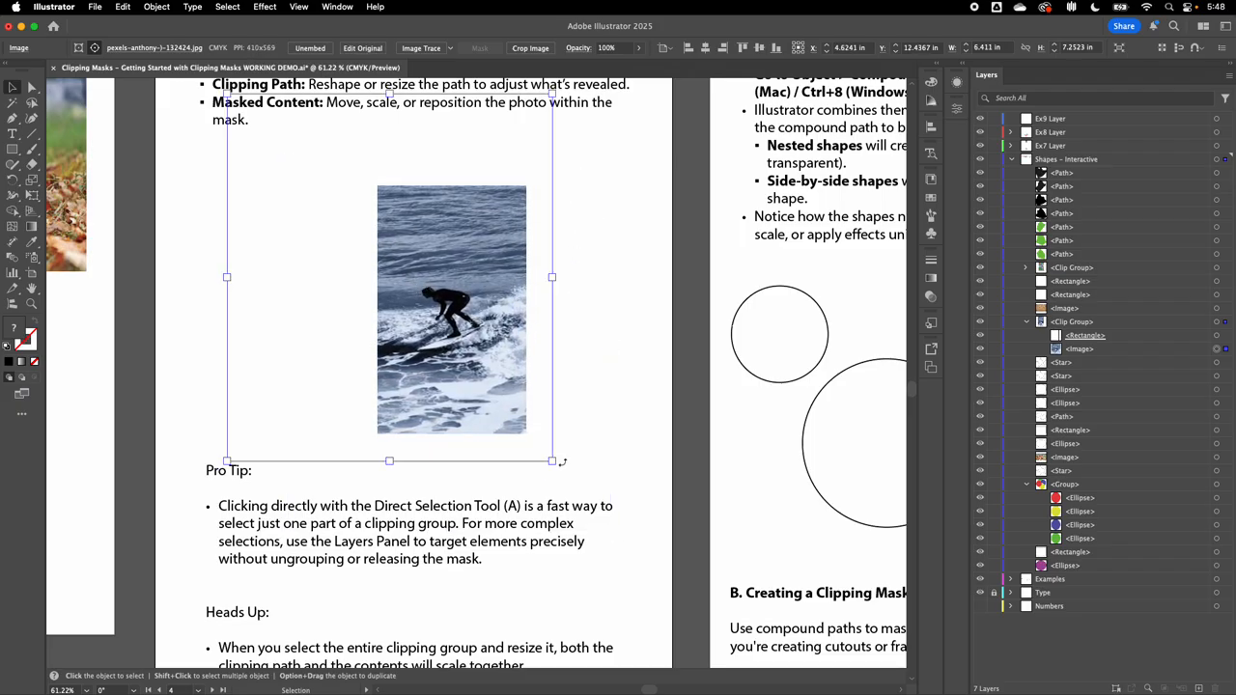
pyautogui.moveTo(561, 463)
pyautogui.mouseDown()
pyautogui.moveTo(541, 507)
pyautogui.moveTo(584, 454)
pyautogui.moveTo(575, 476)
pyautogui.moveTo(565, 466)
pyautogui.mouseUp()
pyautogui.scroll(2, 612, 370)
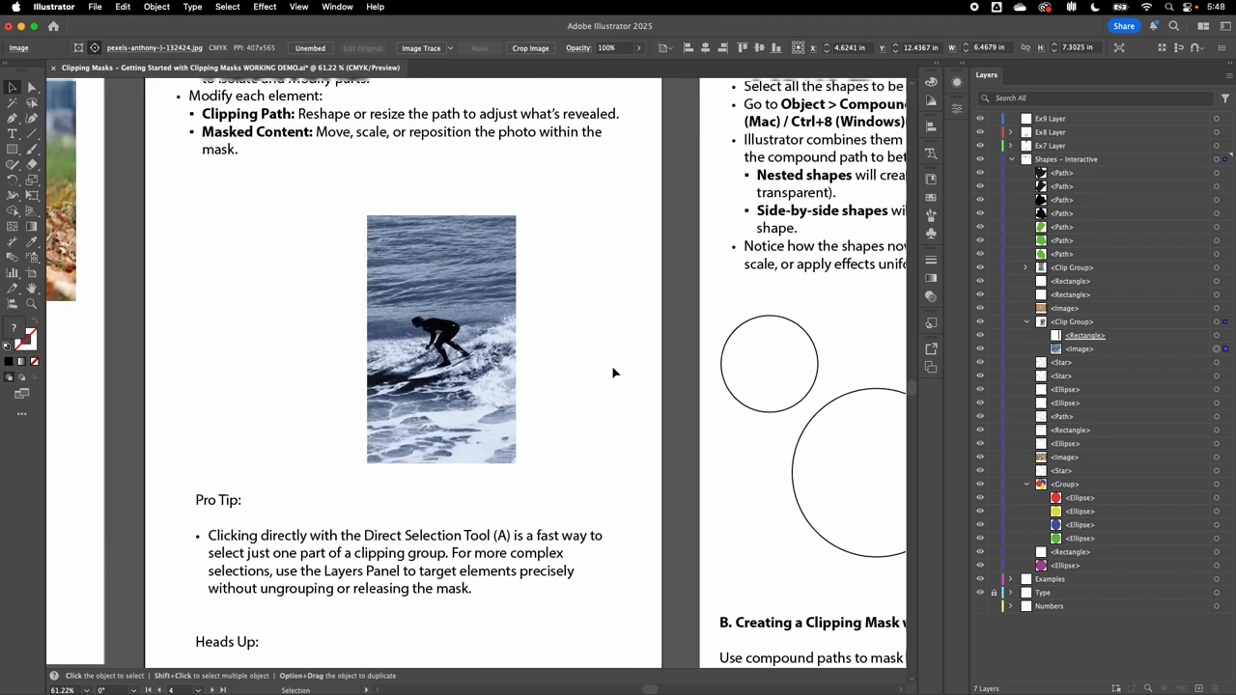
pyautogui.scroll(-2, 612, 373)
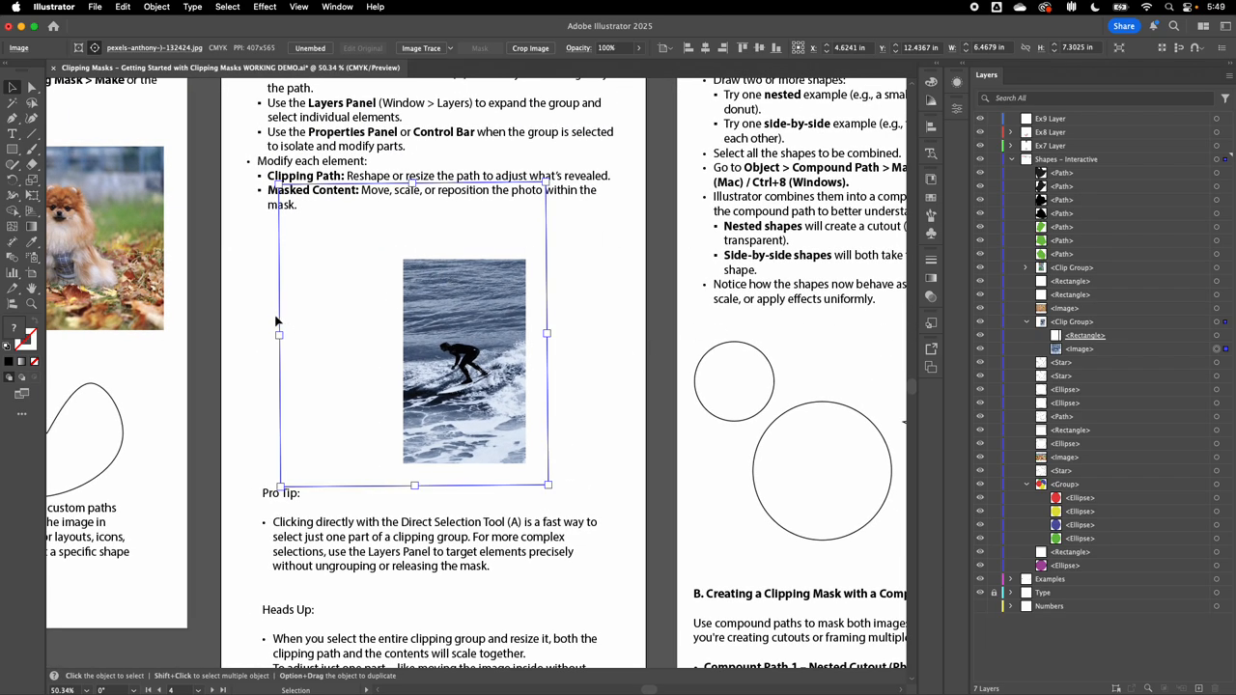
# Undo the scaling, repositioning and rotation of the masked surfer photo.
pyautogui.press('super+z')
pyautogui.press('super+z')
pyautogui.press('super+z')
pyautogui.press('super+z')
pyautogui.press('super+z')
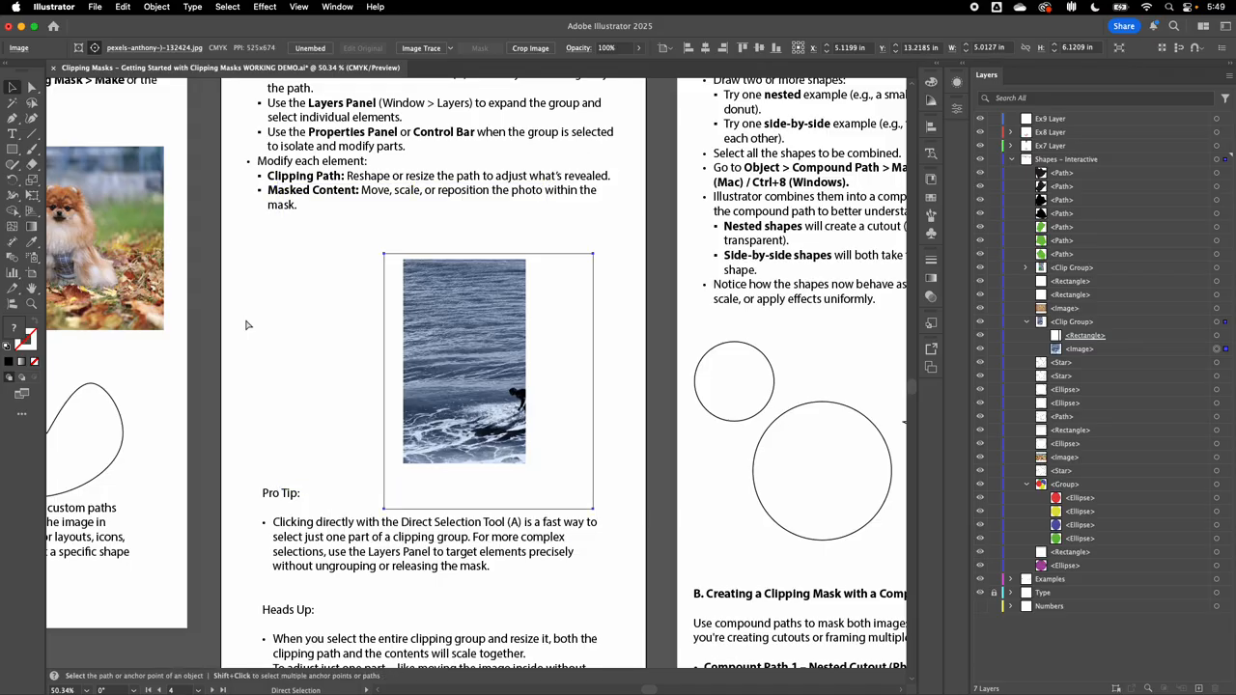
pyautogui.press('super+z')
pyautogui.scroll(2, 339, 352)
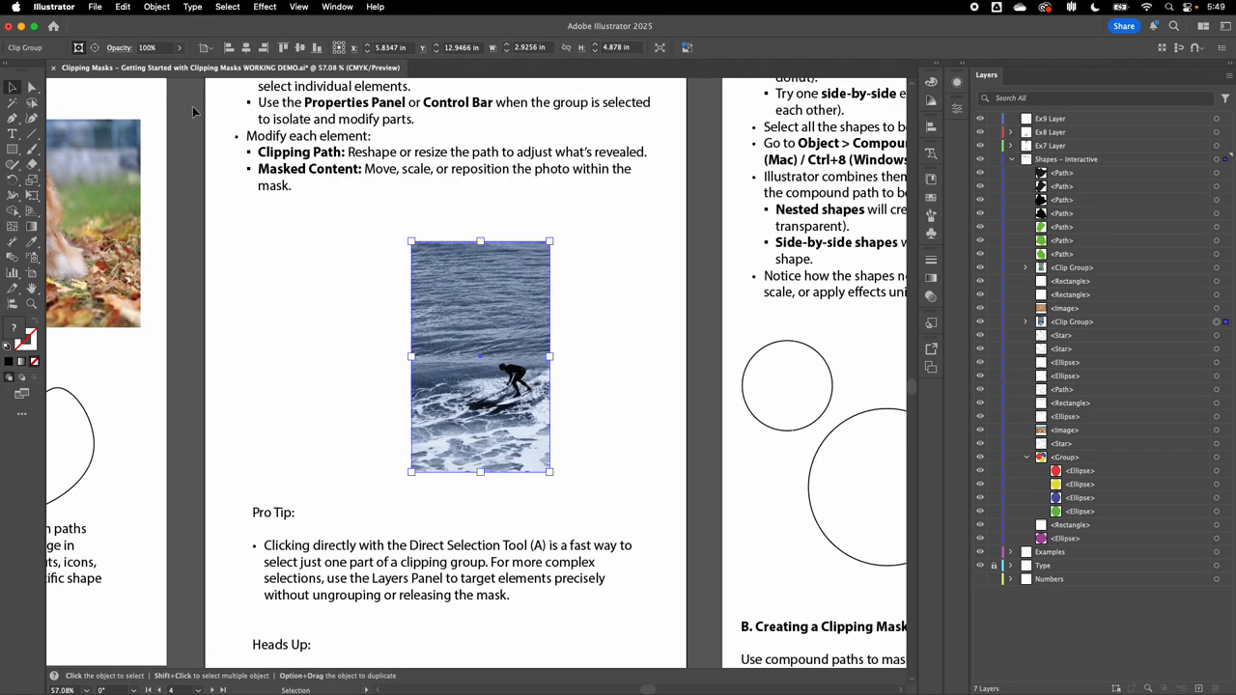
# Check that the Control bar is enabled in the workspace and reselect the surfer clip group.
pyautogui.click(345, 8)
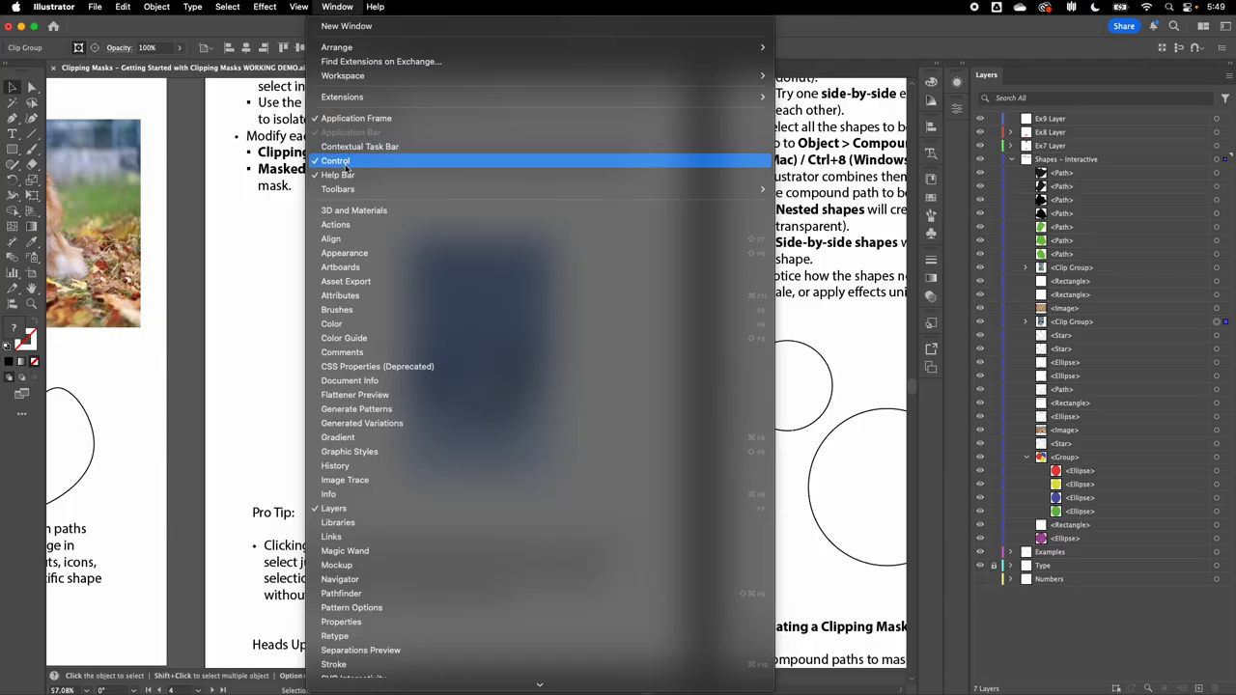
pyautogui.click(332, 8)
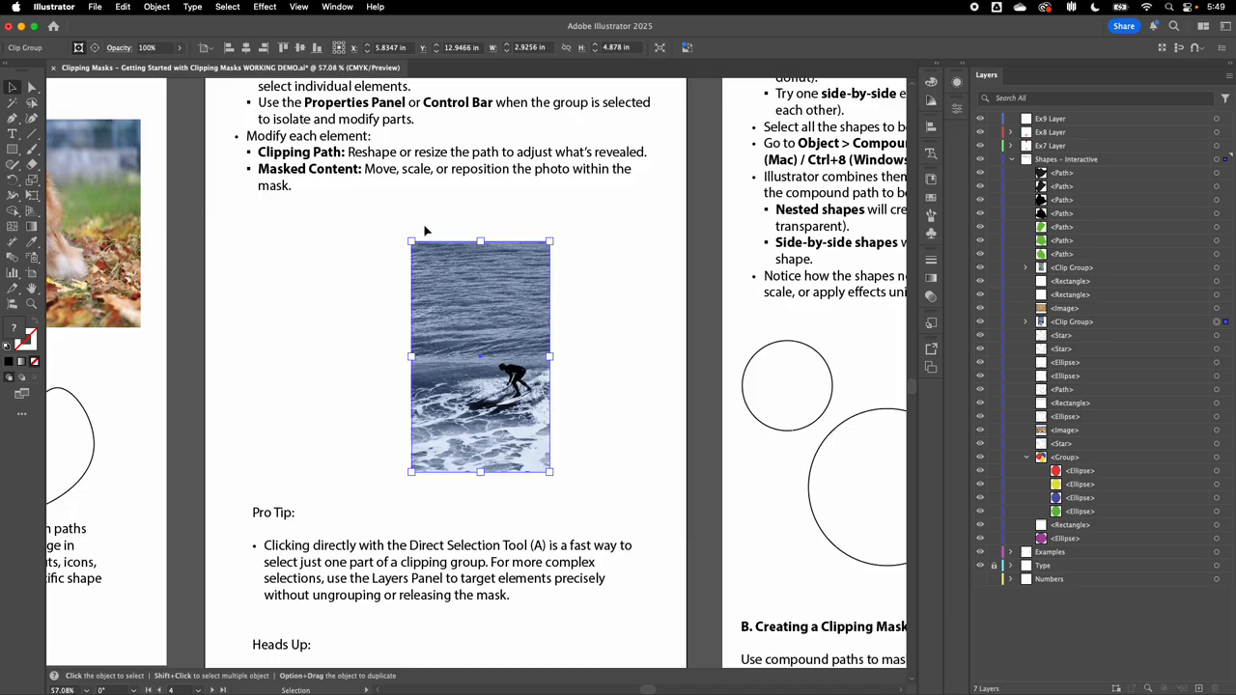
pyautogui.click(428, 232)
pyautogui.click(458, 326)
# Alternate between Edit Contents and Edit Clipping Path for the clip group, and enlarge the photo inside it to about 5.91 in by 6.81 in.
pyautogui.click(95, 48)
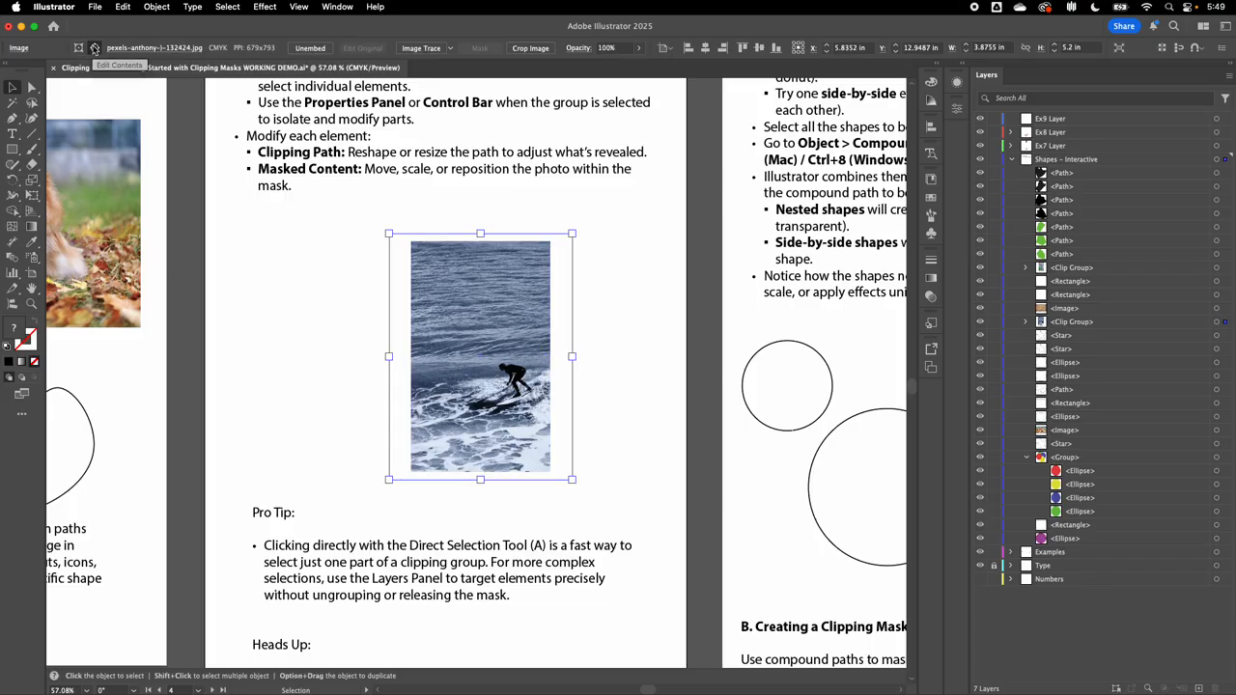
pyautogui.click(79, 48)
pyautogui.click(95, 49)
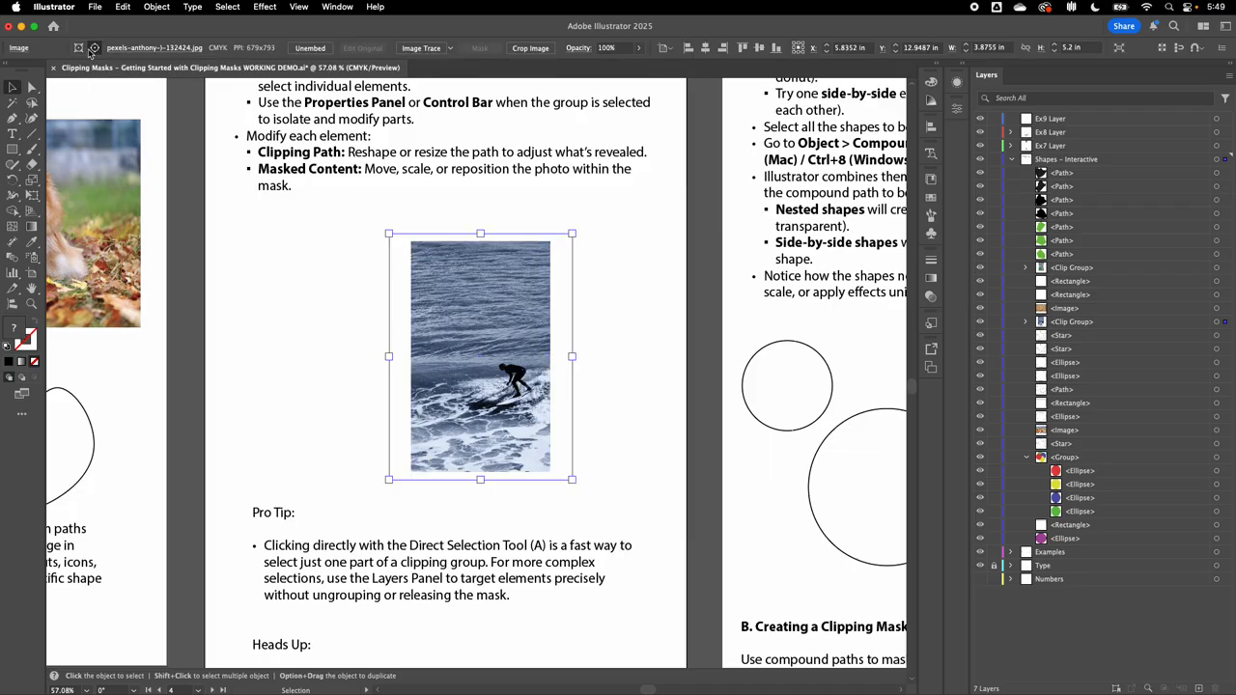
pyautogui.click(79, 48)
pyautogui.click(95, 48)
pyautogui.moveTo(388, 233); pyautogui.dragTo(292, 154)
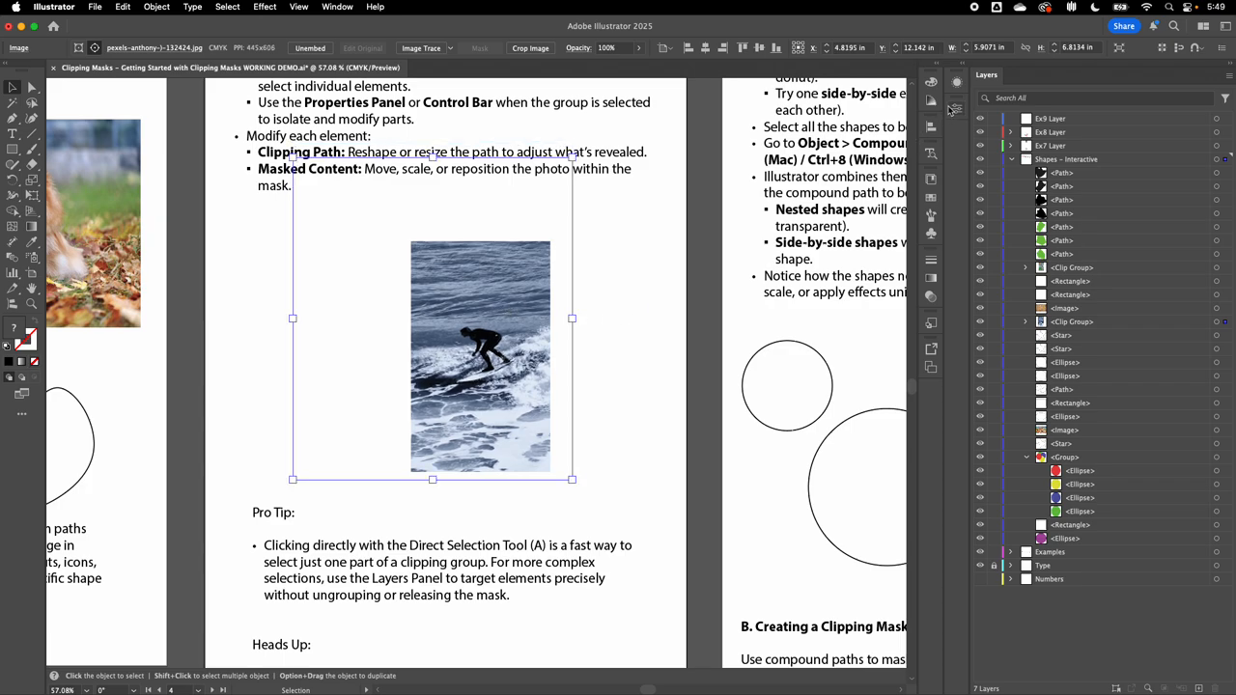
# Show the clip group's Properties and use them to alternate between editing its clipping path and its contents.
pyautogui.click(957, 109)
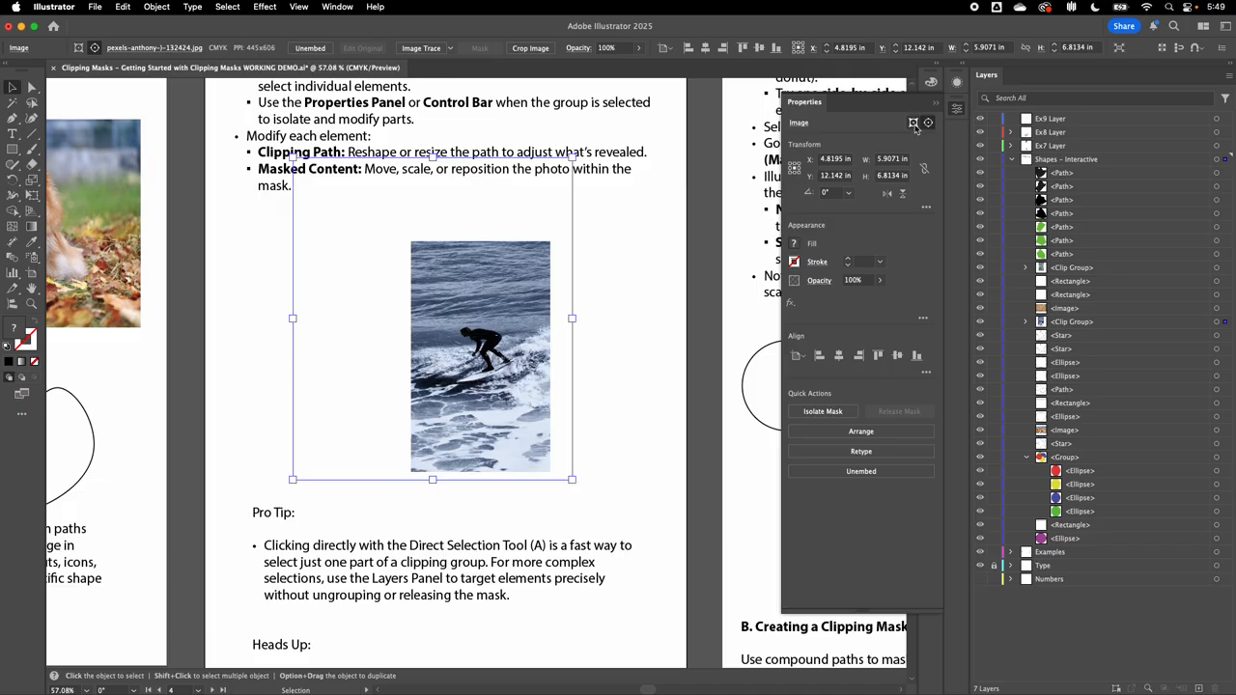
pyautogui.click(913, 125)
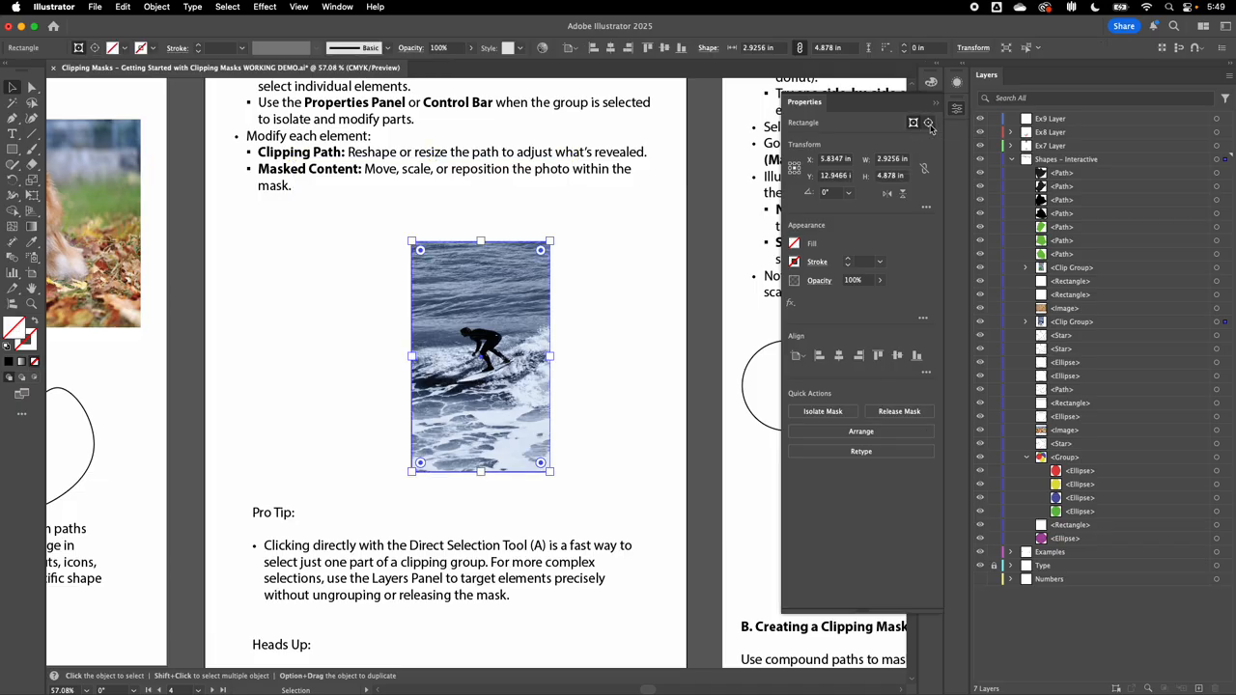
pyautogui.click(929, 125)
pyautogui.click(913, 124)
pyautogui.click(928, 125)
# Move the clipping path's upper-right anchor point up and inward to about X 6.57 in, Y 9.94 in with Direct Selection.
pyautogui.click(913, 125)
pyautogui.press('a')
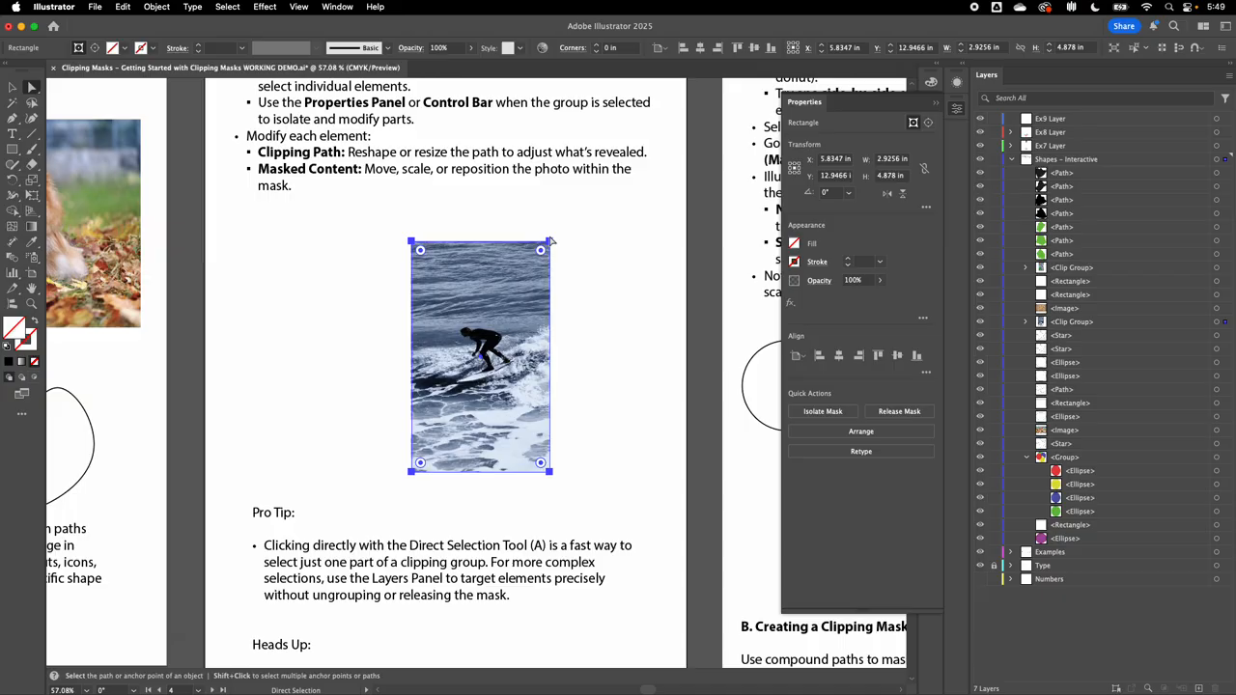
pyautogui.moveTo(548, 241)
pyautogui.mouseDown()
pyautogui.moveTo(585, 223)
pyautogui.moveTo(522, 253)
pyautogui.moveTo(439, 239)
pyautogui.moveTo(513, 237)
pyautogui.moveTo(486, 192)
pyautogui.moveTo(559, 234)
pyautogui.mouseUp()
# Try curving the clipping path at its upper-right and lower-left anchors with the Anchor Point tool, and undo the curves.
pyautogui.hotkey('shift', 'c')
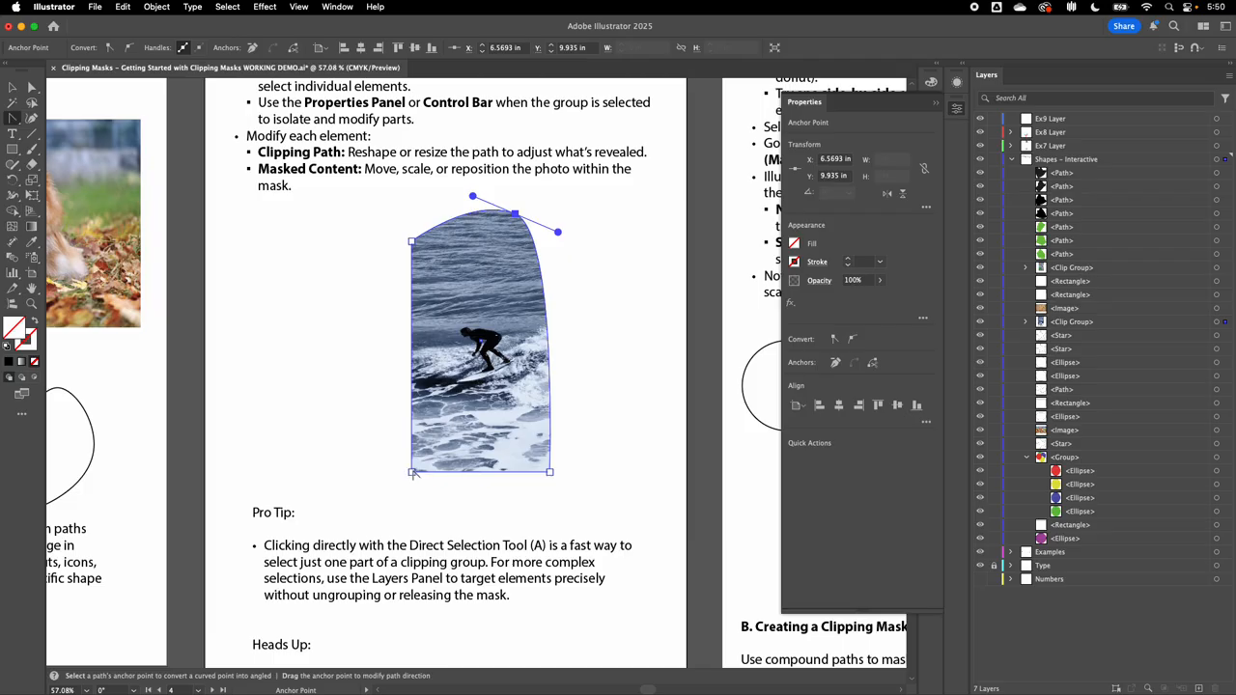
pyautogui.moveTo(412, 472); pyautogui.dragTo(359, 448)
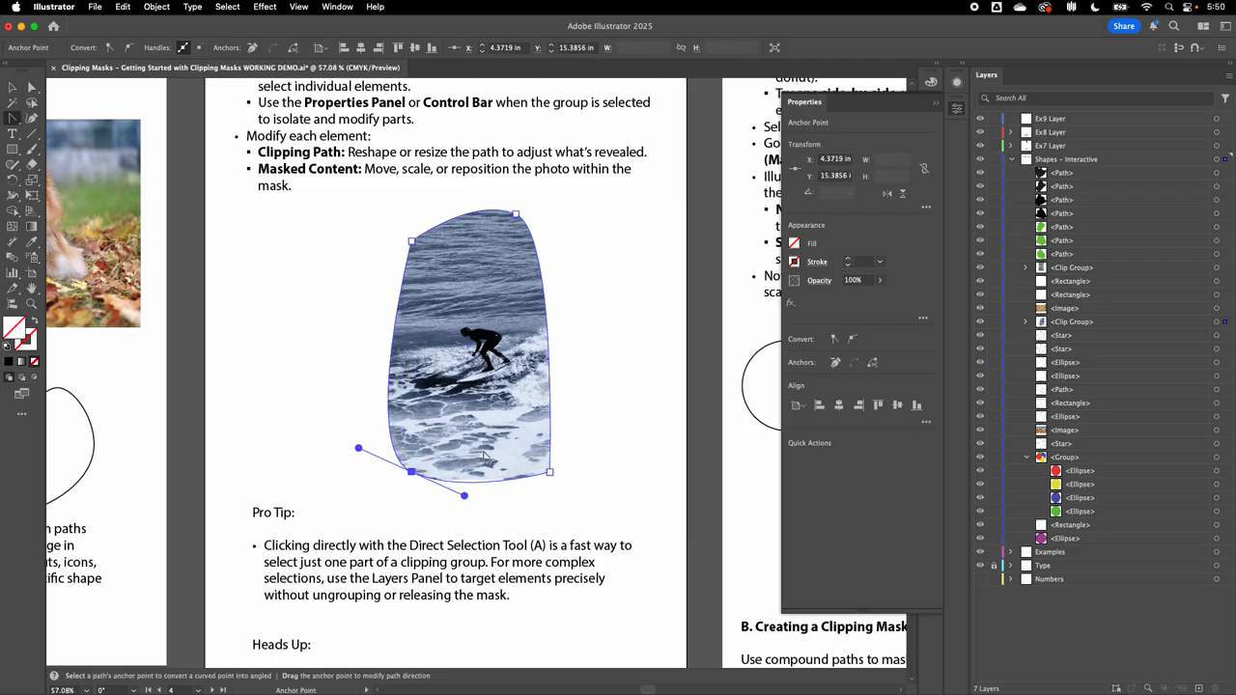
pyautogui.press('a')
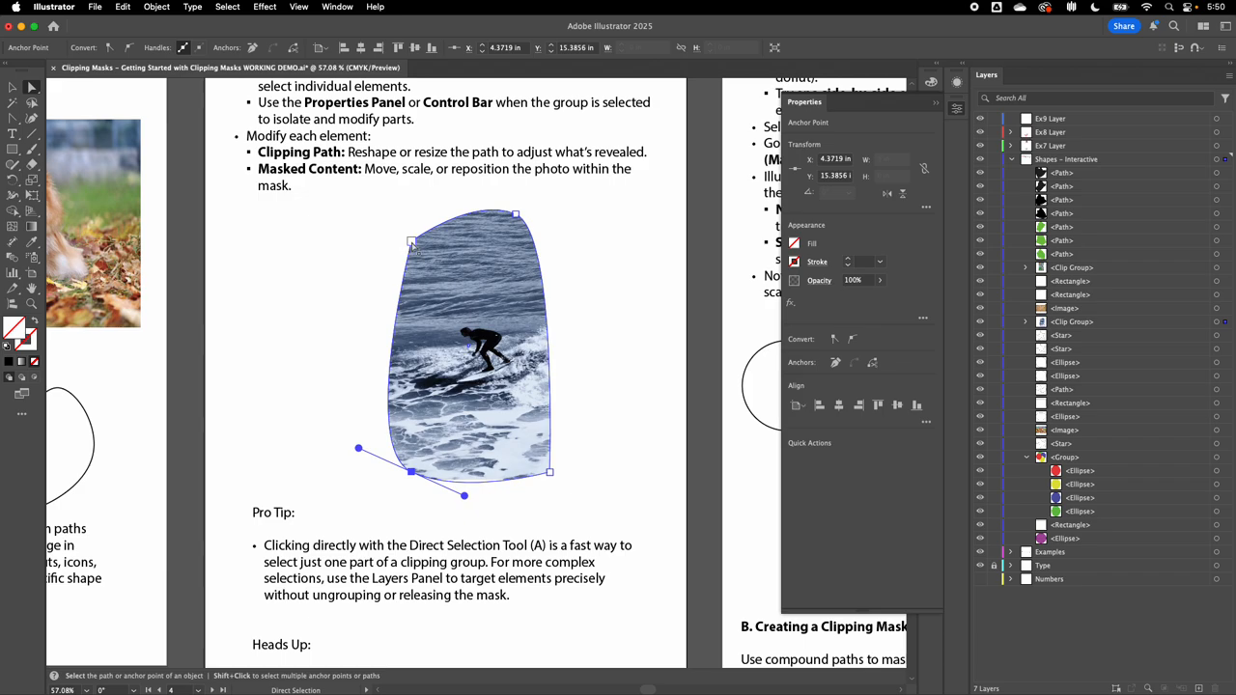
pyautogui.click(412, 242)
pyautogui.press('super+z')
pyautogui.press('super+z')
pyautogui.press('super+z')
pyautogui.press('super+z')
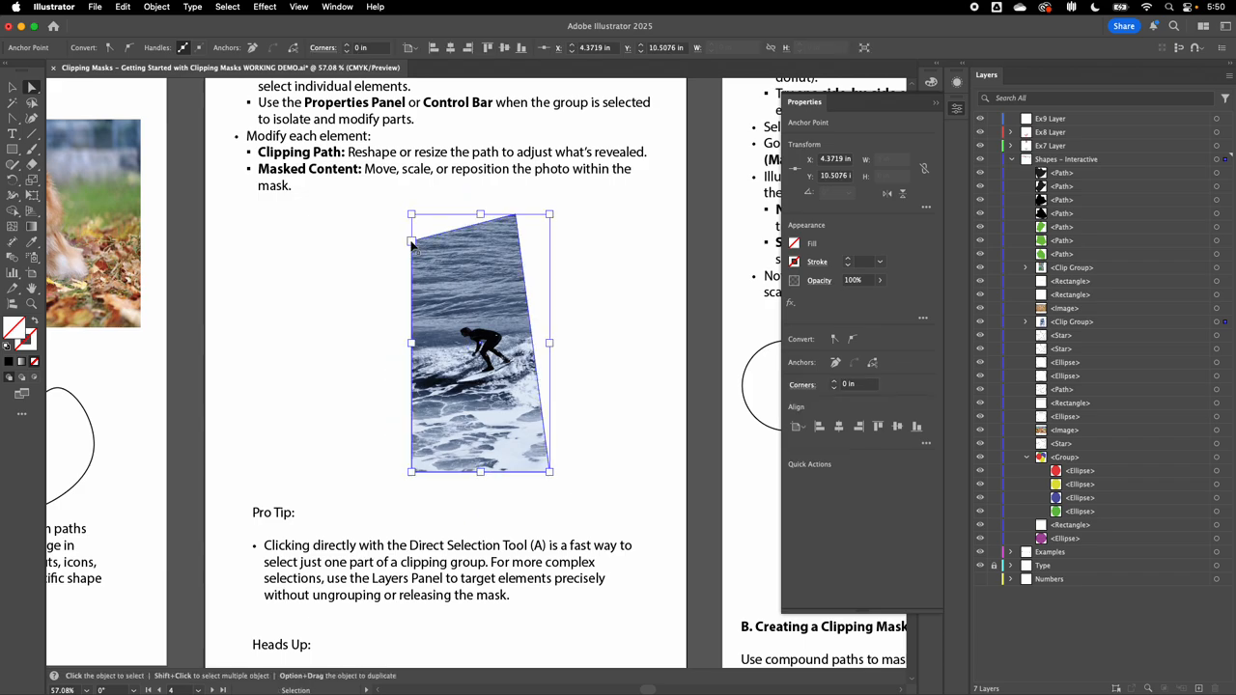
# Round all four corners of the surfer photo's rectangular clipping path to about 0.5 in with Direct Selection, and deselect the clip group.
pyautogui.click(411, 241)
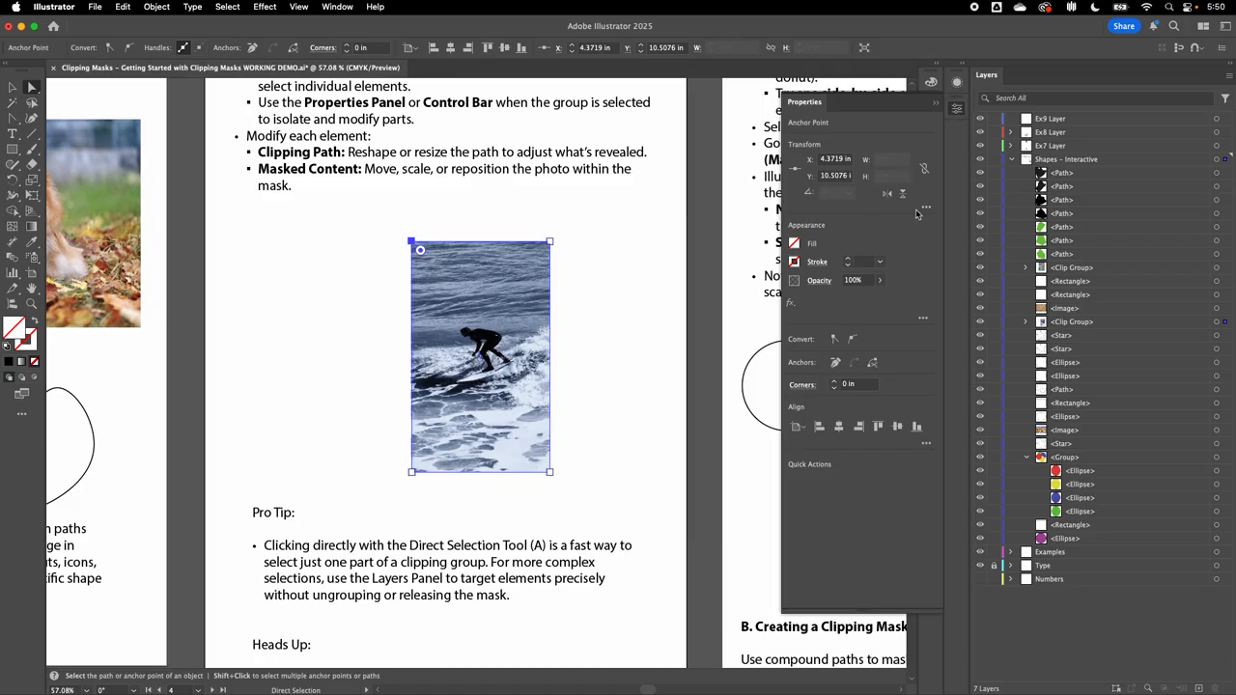
pyautogui.click(957, 109)
pyautogui.click(956, 110)
pyautogui.press('v')
pyautogui.click(306, 273)
pyautogui.click(456, 278)
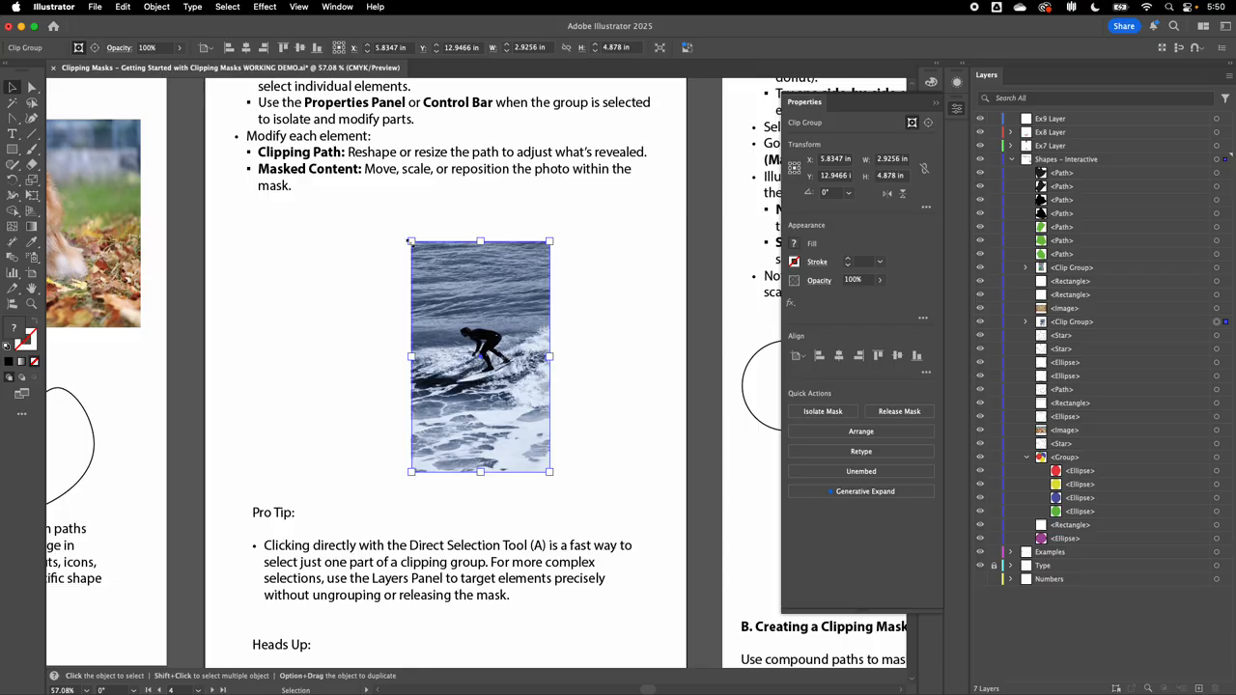
pyautogui.press('a')
pyautogui.moveTo(418, 250); pyautogui.dragTo(435, 272)
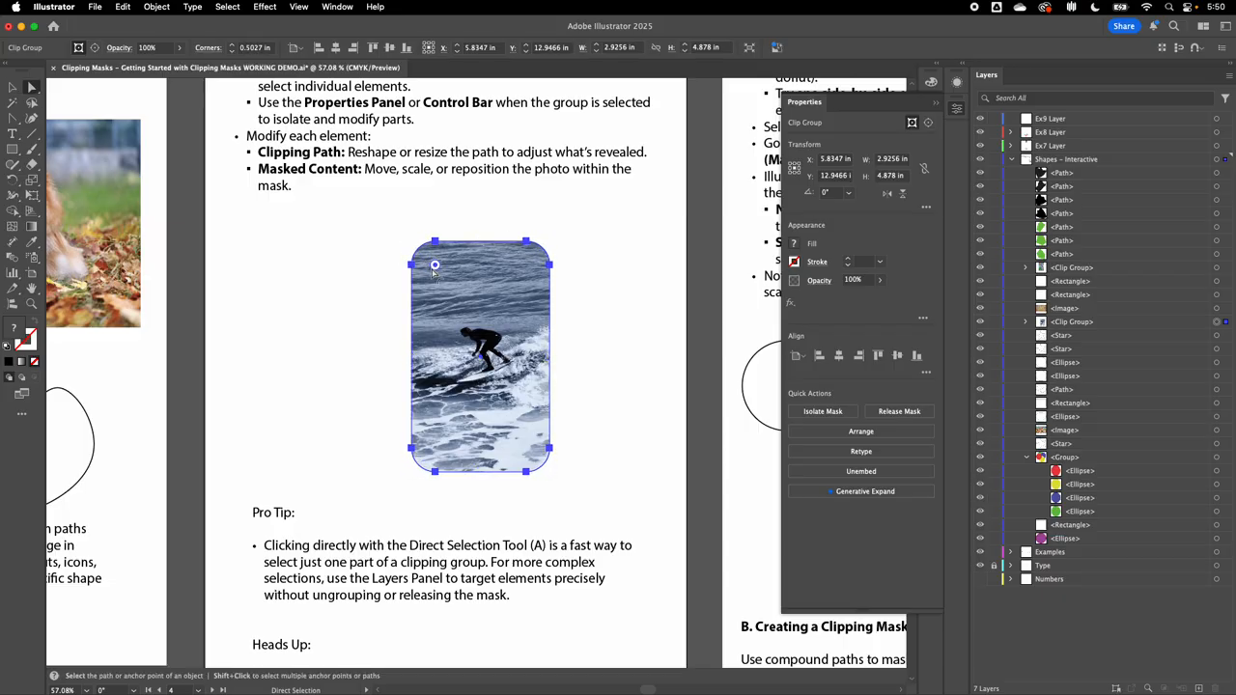
pyautogui.press('v')
pyautogui.click(650, 301)
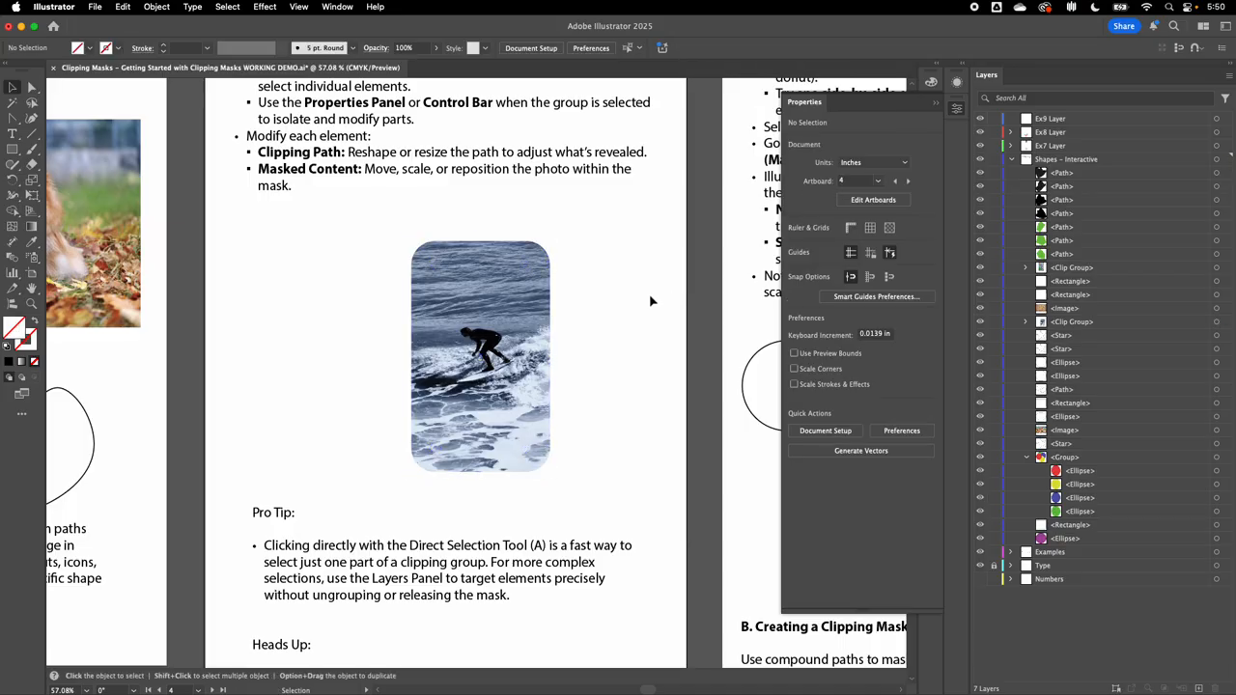
# Review the Pro Tip and Heads Up notes below the clipped surfer photo, and hide the Properties display.
pyautogui.scroll(-5, 651, 301)
pyautogui.scroll(-2, 651, 301)
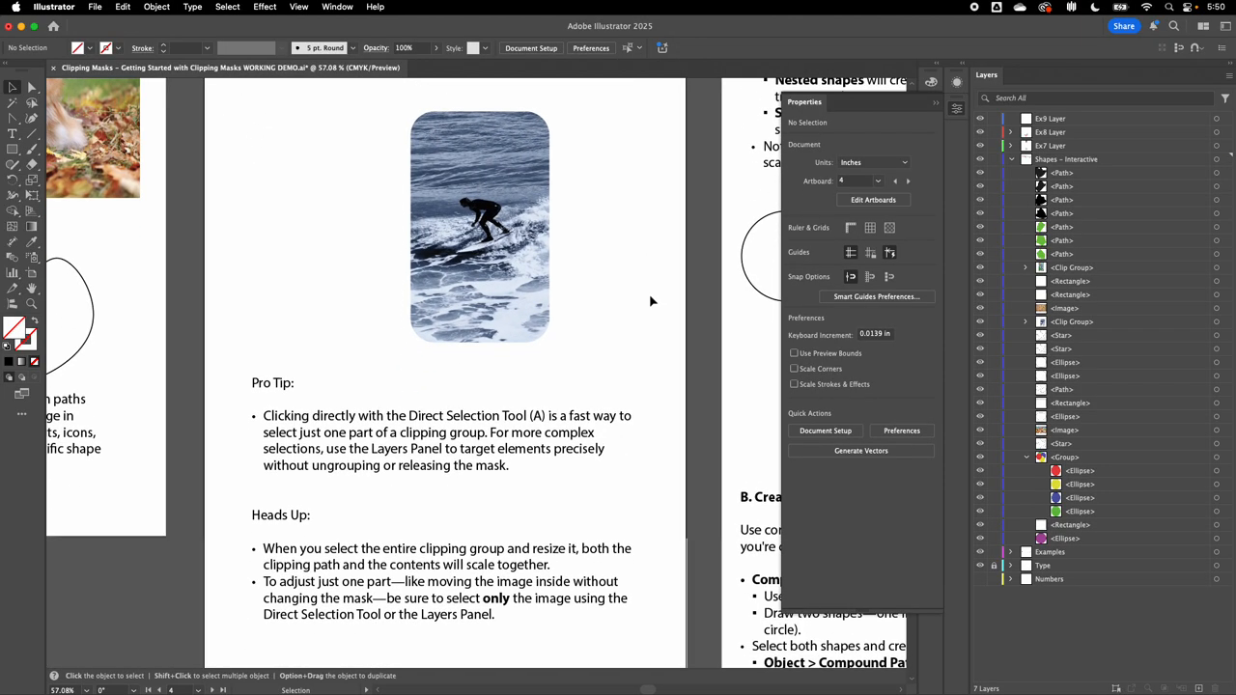
pyautogui.scroll(-1, 651, 301)
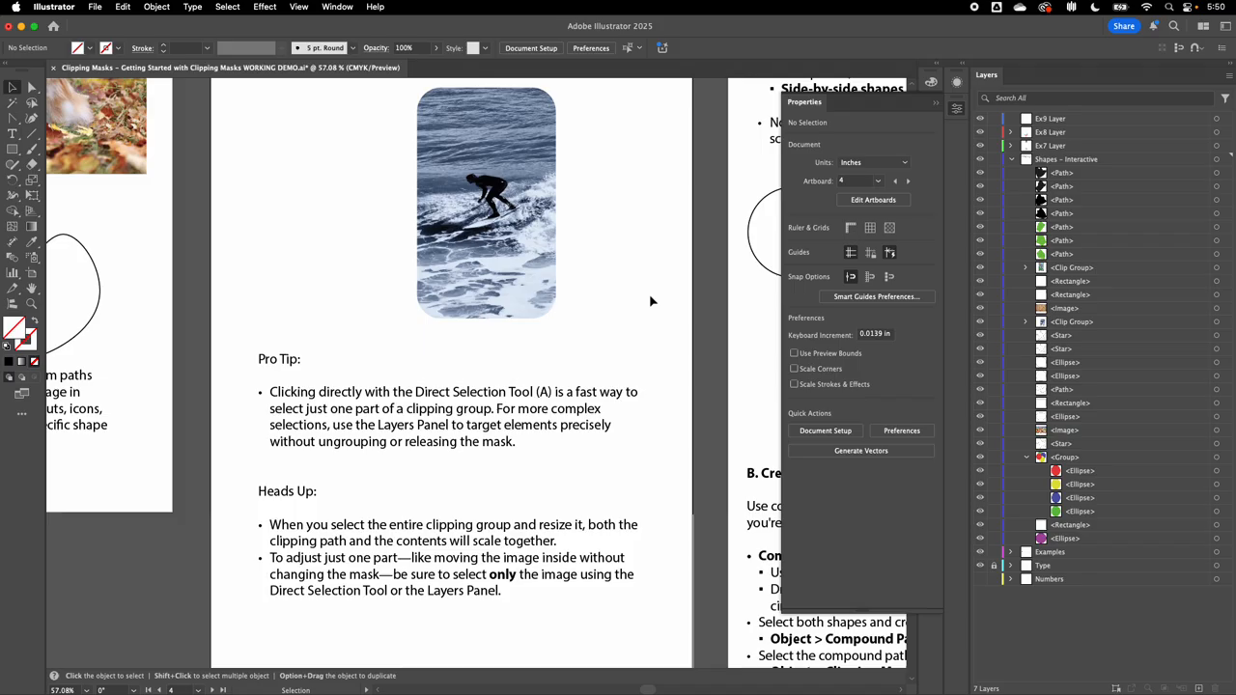
pyautogui.click(955, 108)
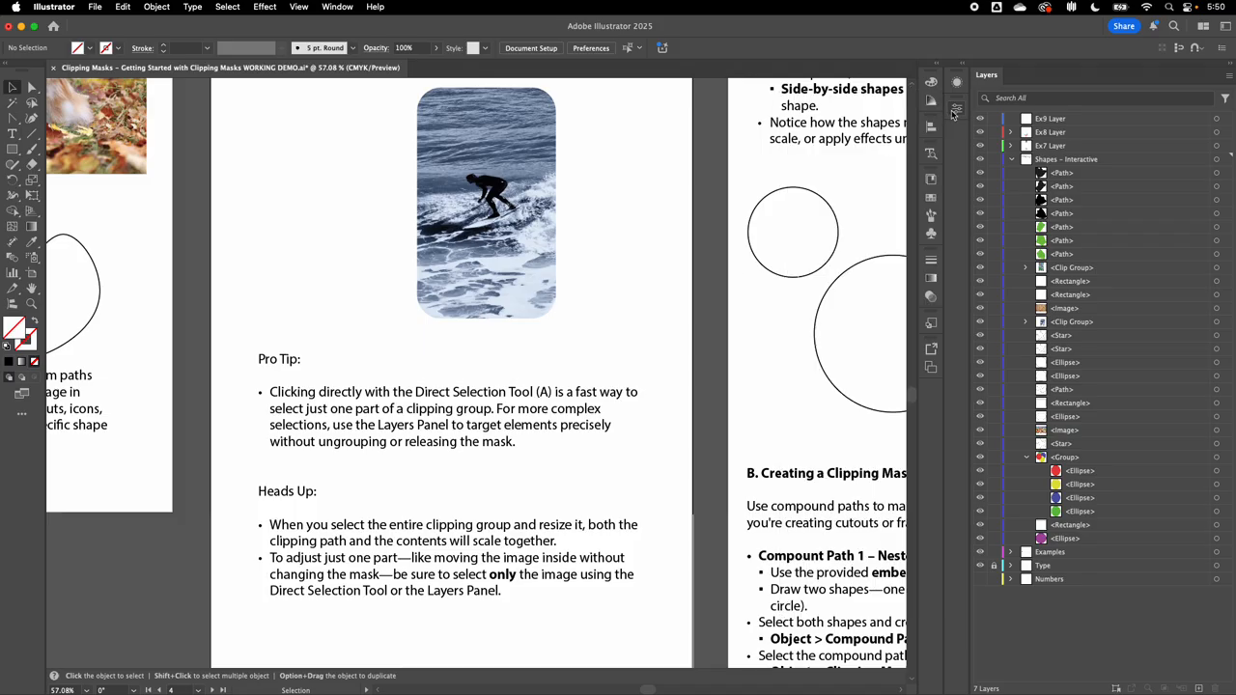
pyautogui.click(956, 108)
pyautogui.click(955, 111)
pyautogui.scroll(1, 660, 267)
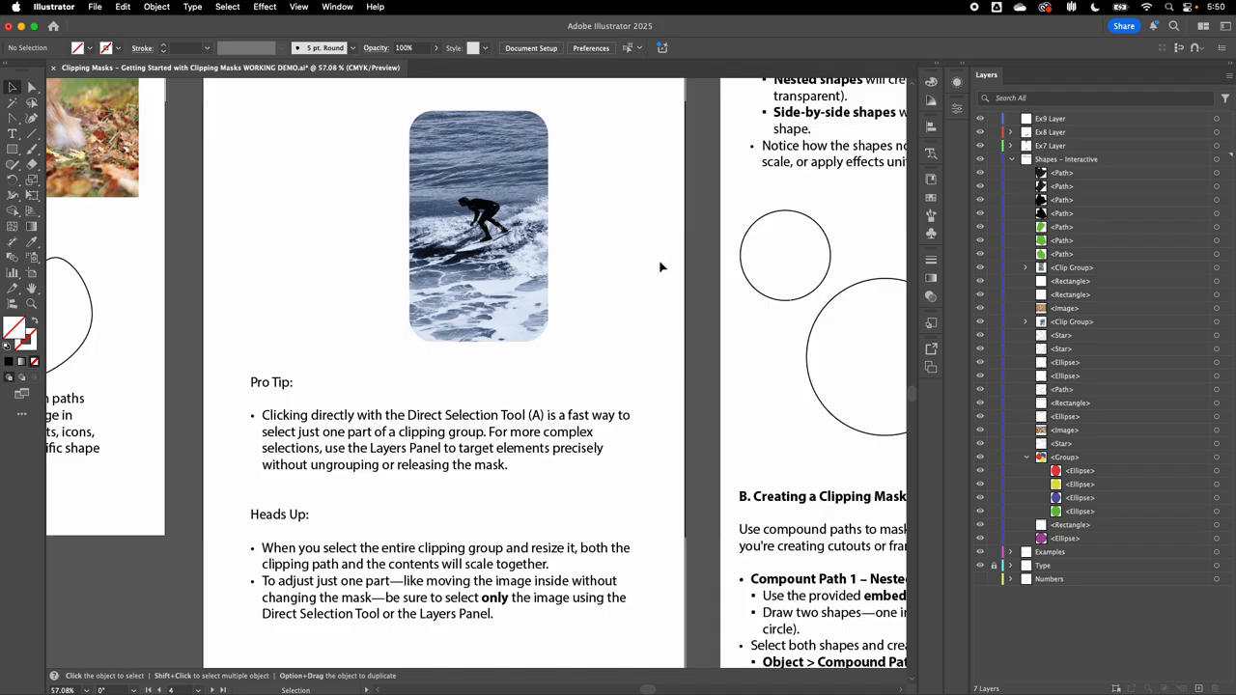